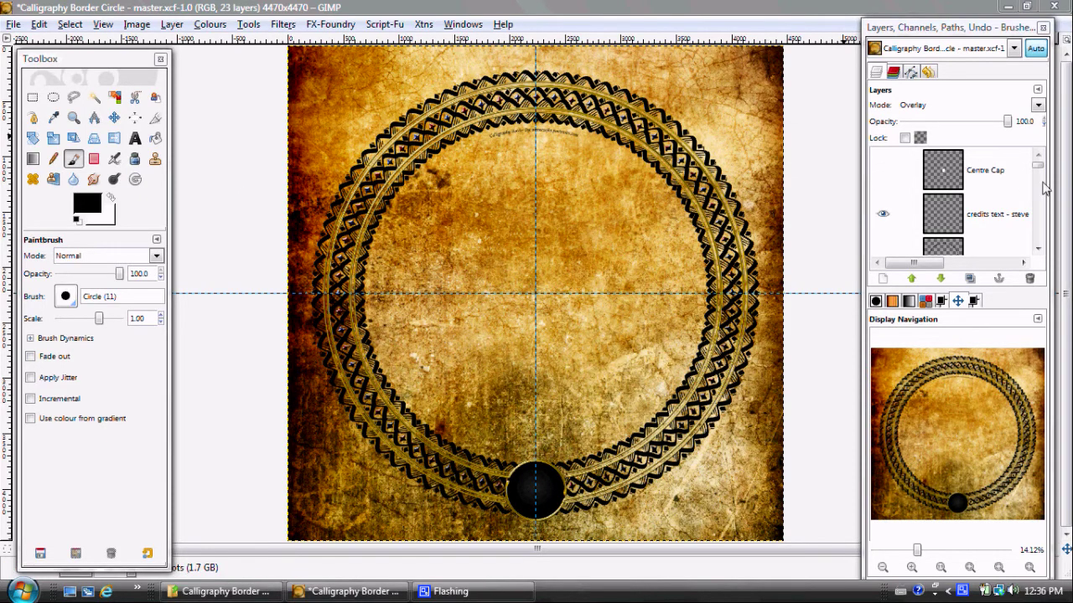
Isolate the coloured grunge texture layer, and make the greyscale Overlay copy directly above it visible
drag(1039, 170, 1045, 249)
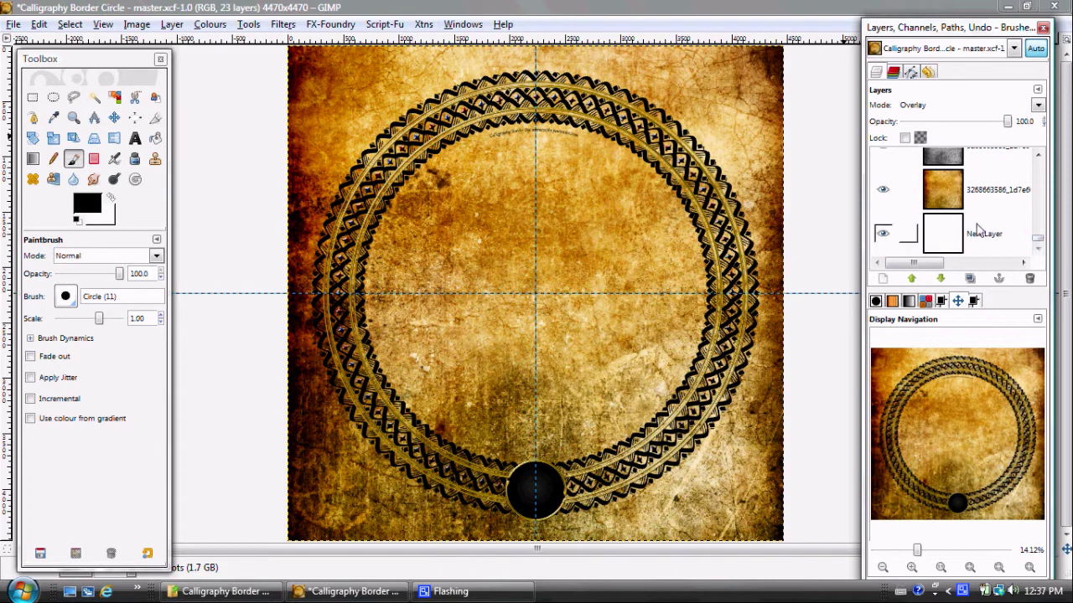
click(883, 191)
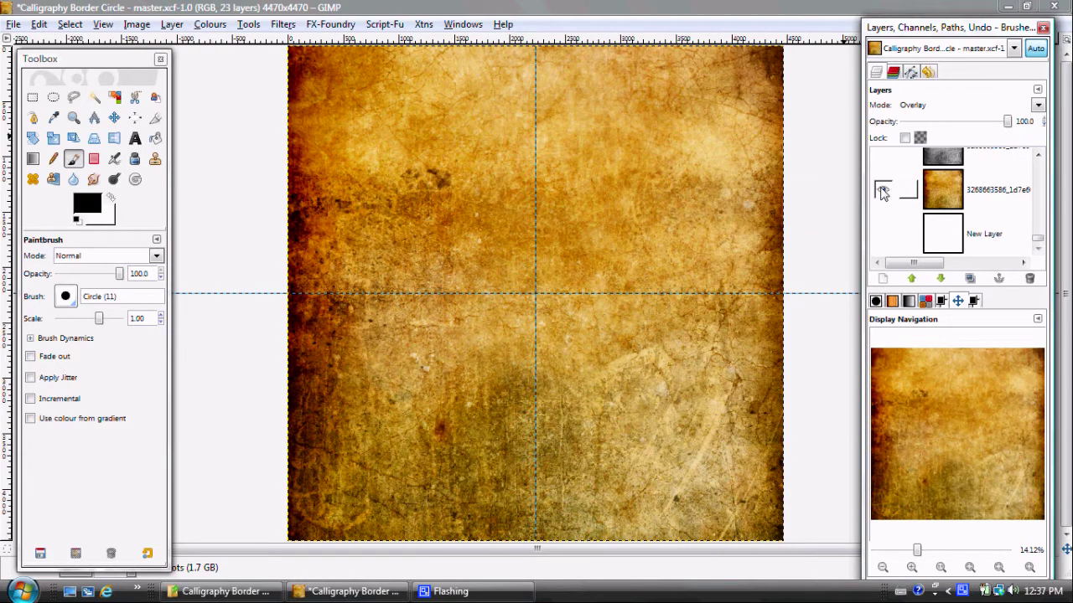
click(1038, 157)
click(1038, 158)
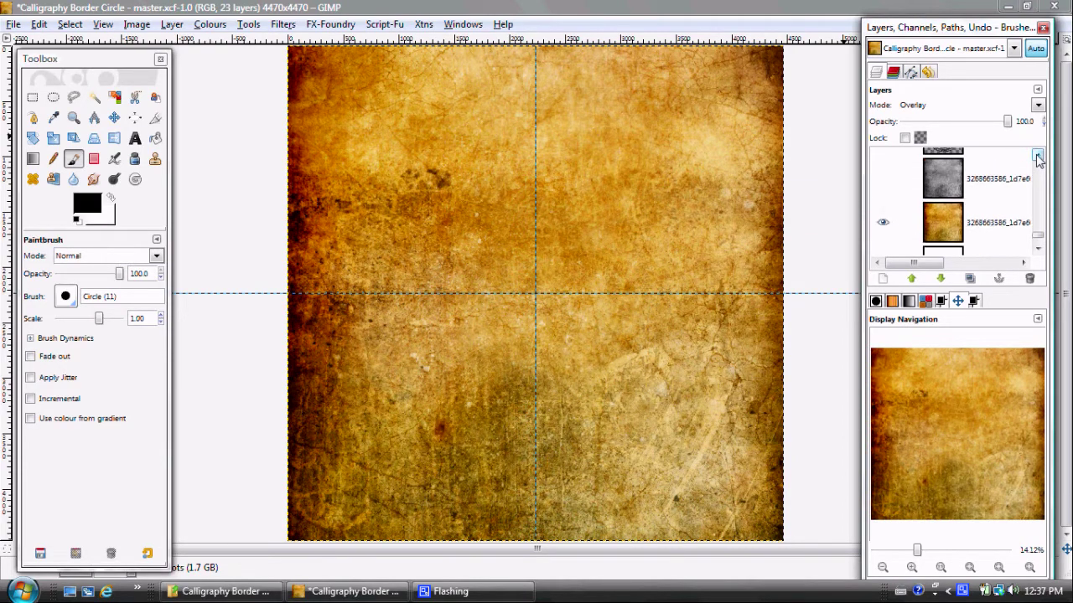
click(950, 188)
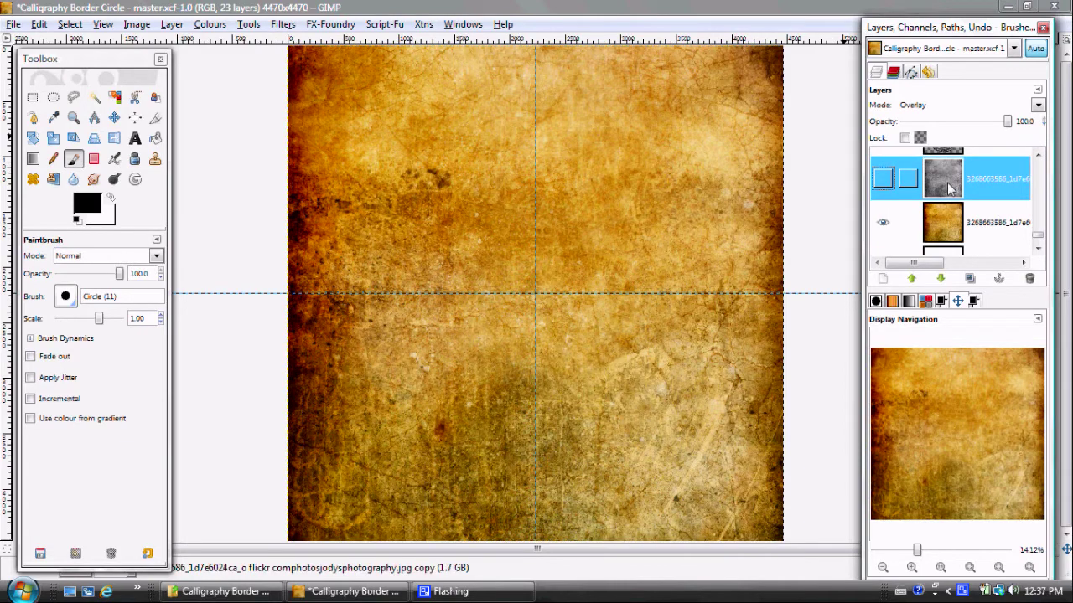
click(883, 178)
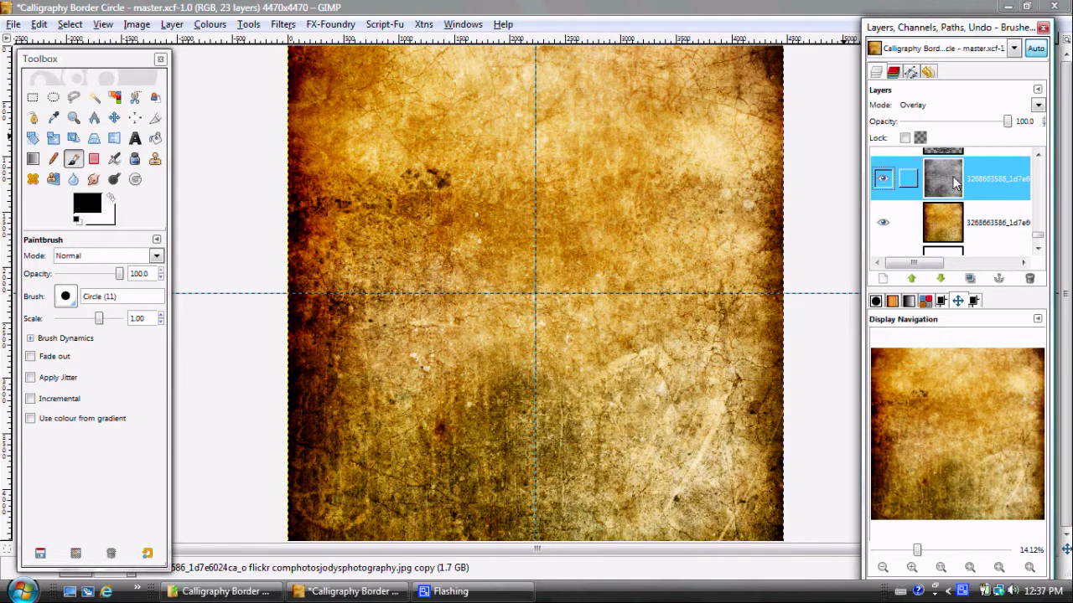
click(881, 221)
click(882, 221)
Show the Background border layer, and swap both grunge texture layers for the plain white New Layer
click(1038, 155)
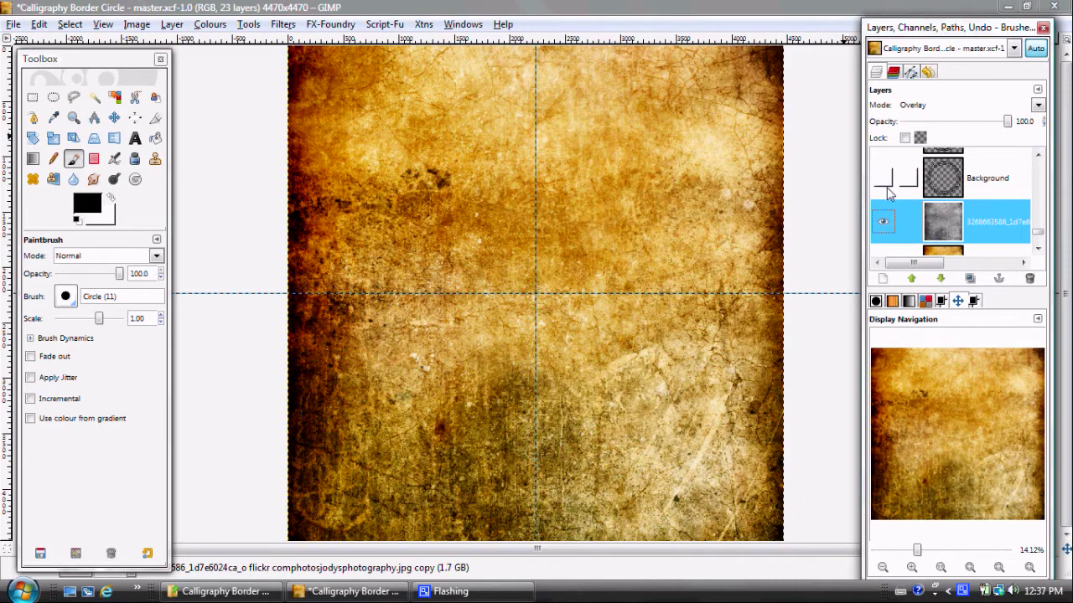
click(883, 178)
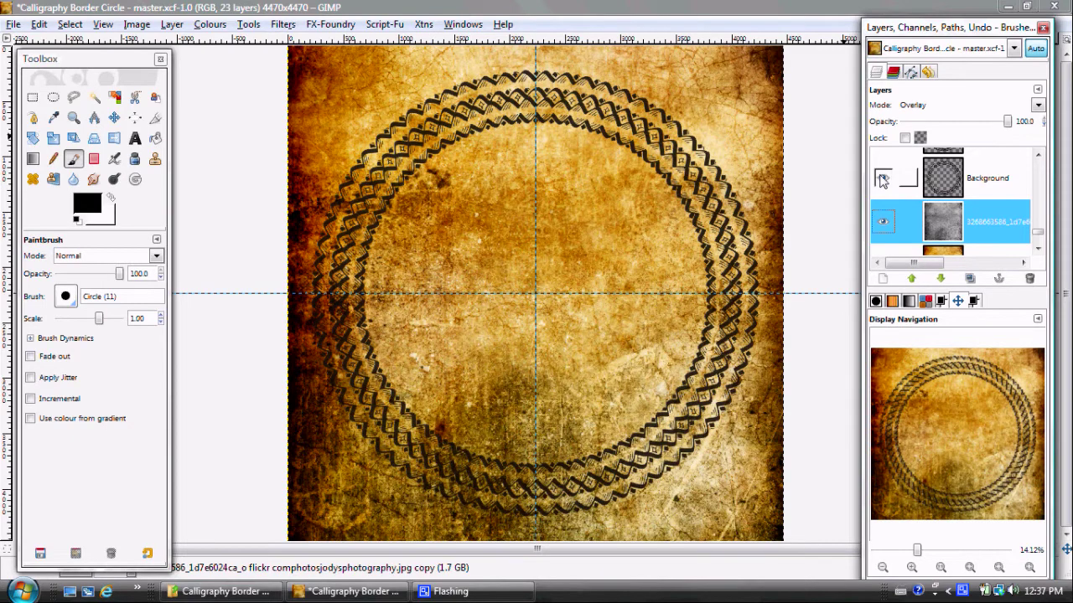
click(1037, 248)
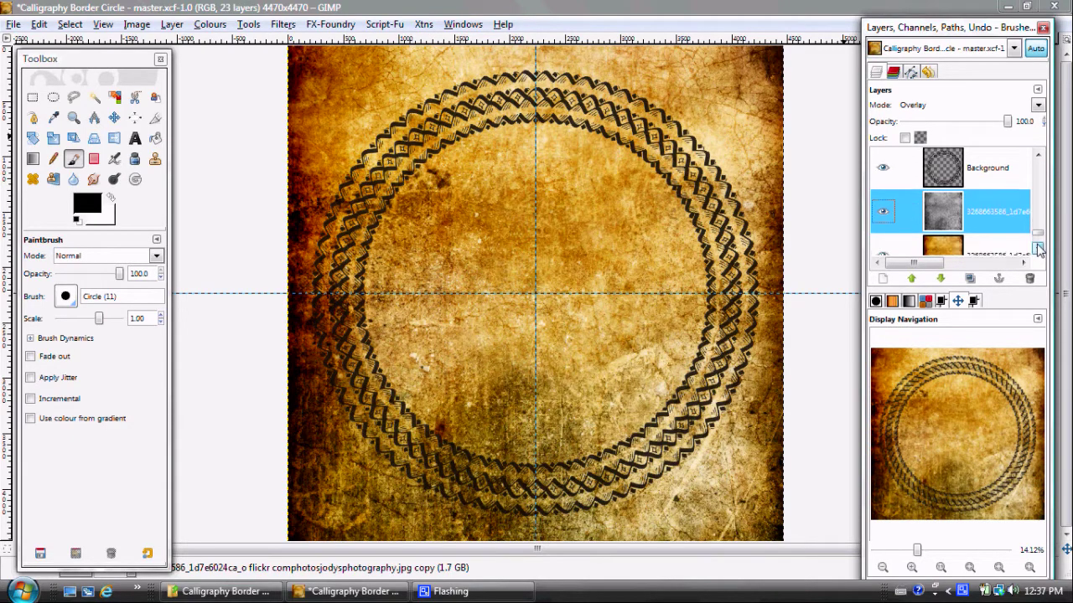
click(1037, 248)
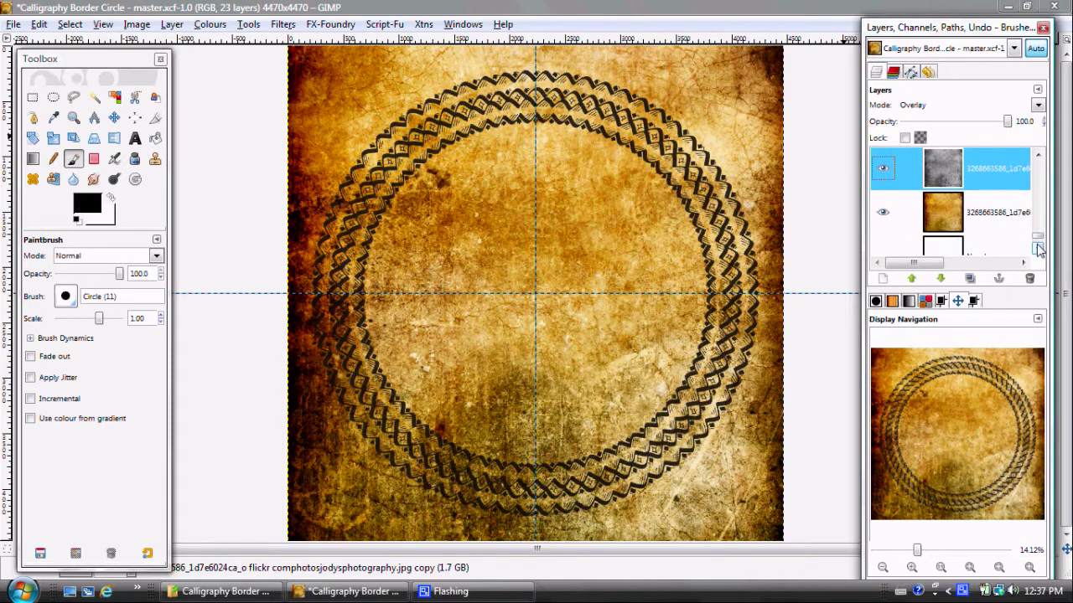
click(1038, 248)
click(882, 158)
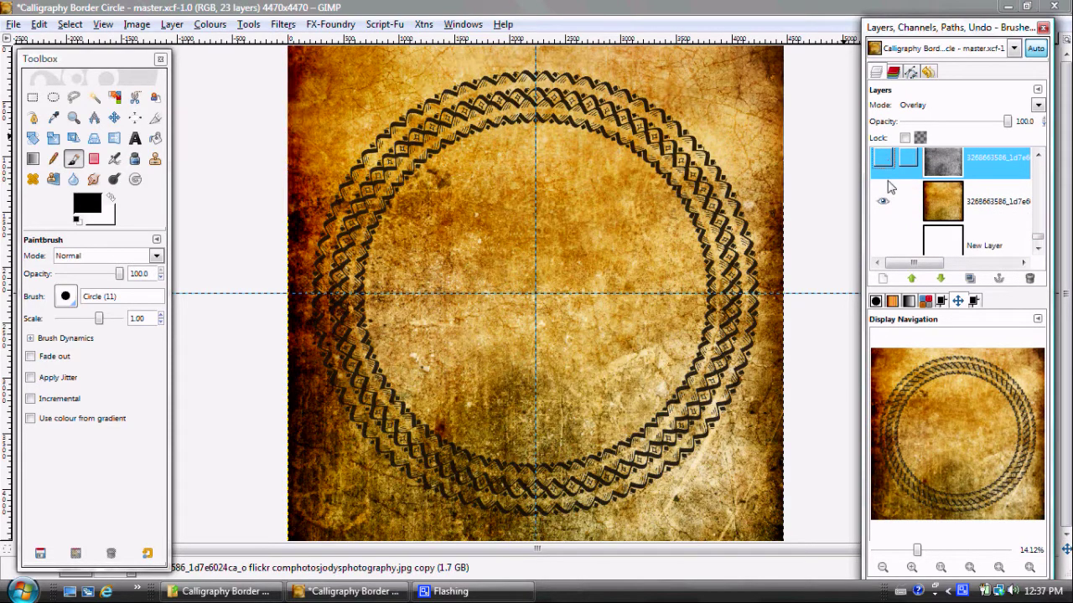
click(884, 201)
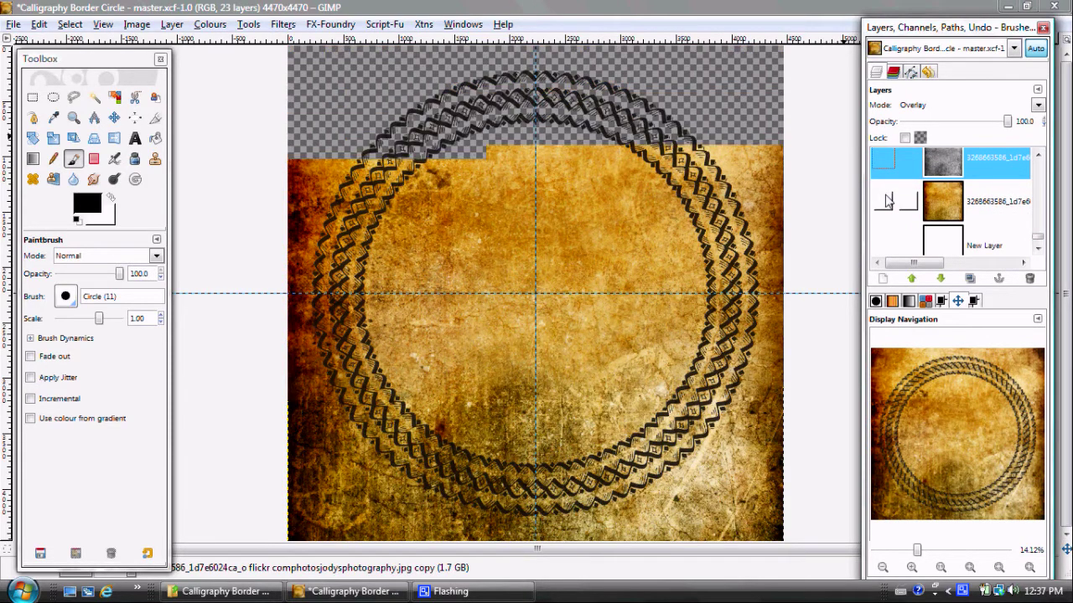
click(884, 243)
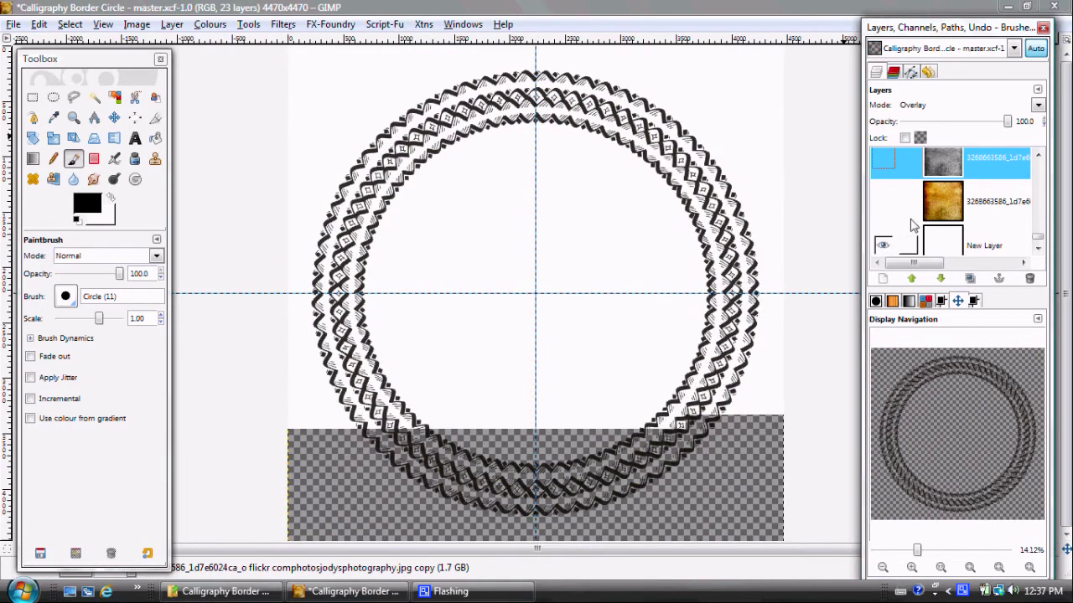
Make the two black calligraphy layers above the Background layer visible
click(1038, 157)
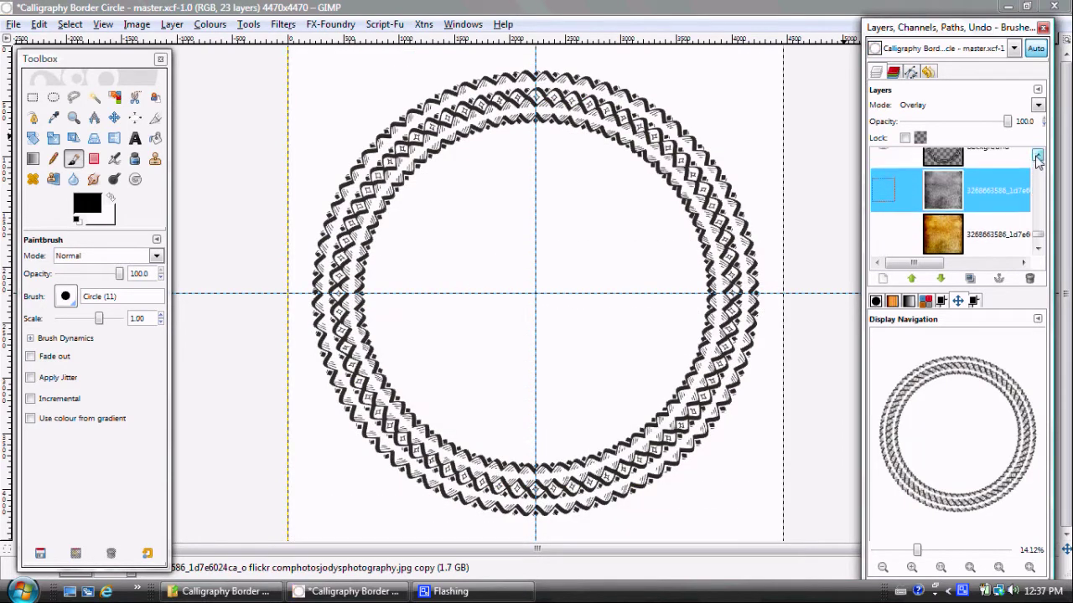
click(1038, 158)
click(884, 209)
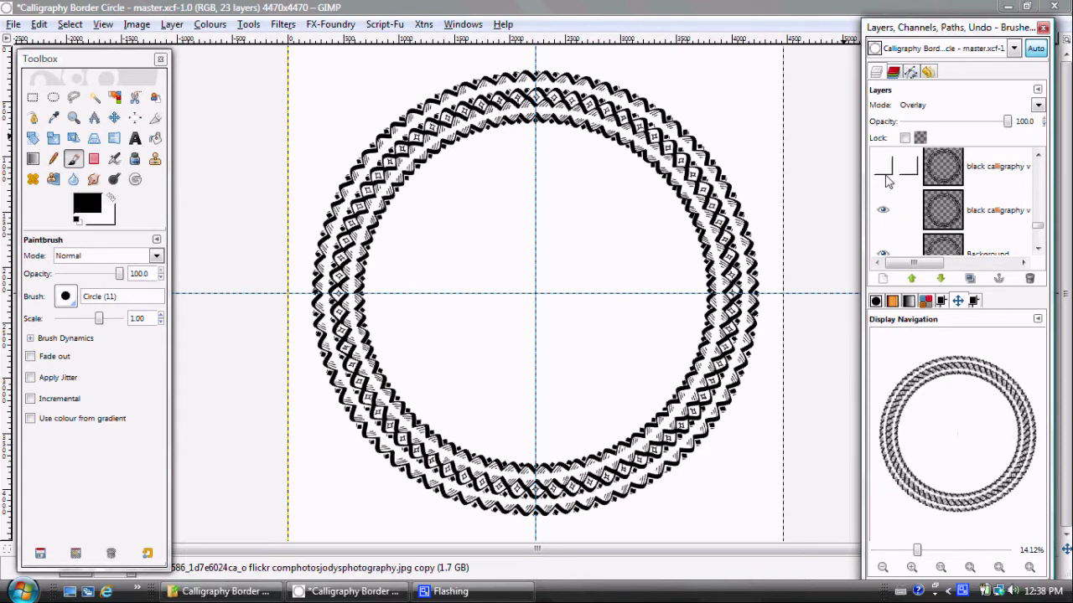
click(884, 168)
click(1037, 157)
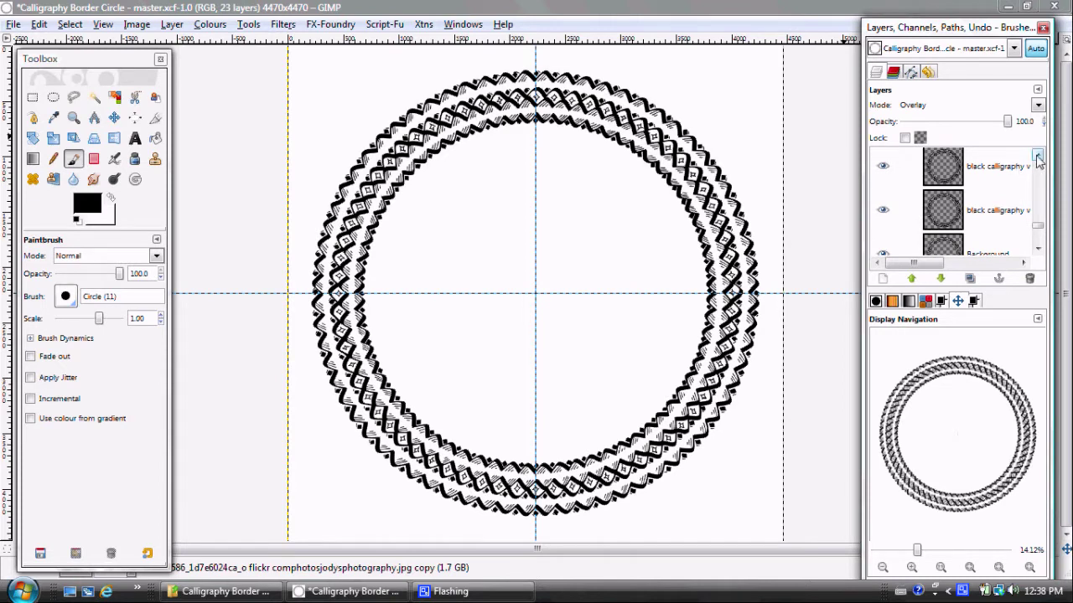
click(890, 209)
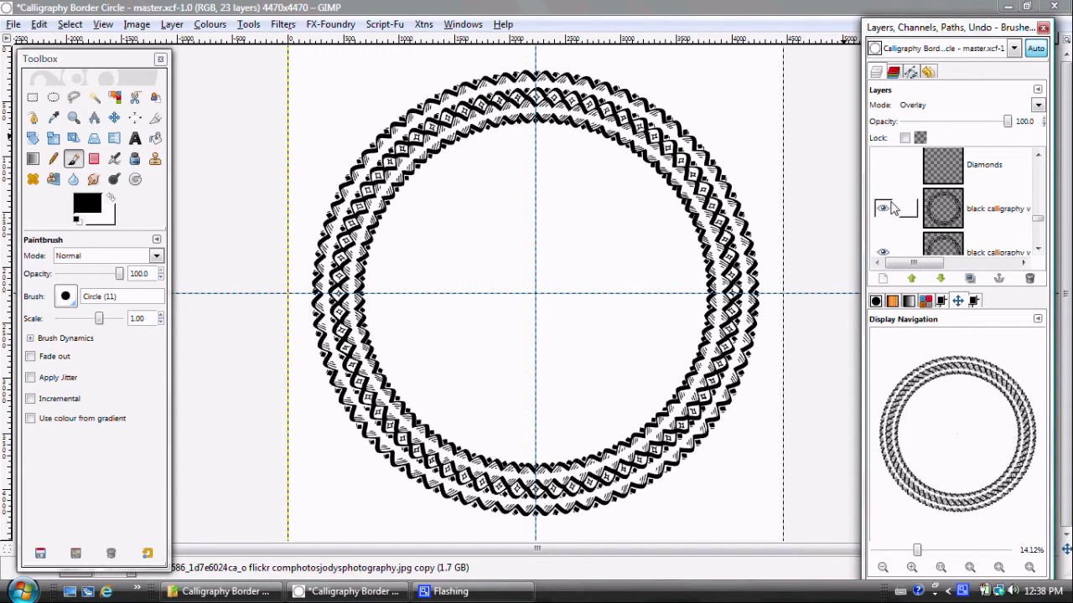
Show only the Diamonds layer over the white New Layer
click(885, 167)
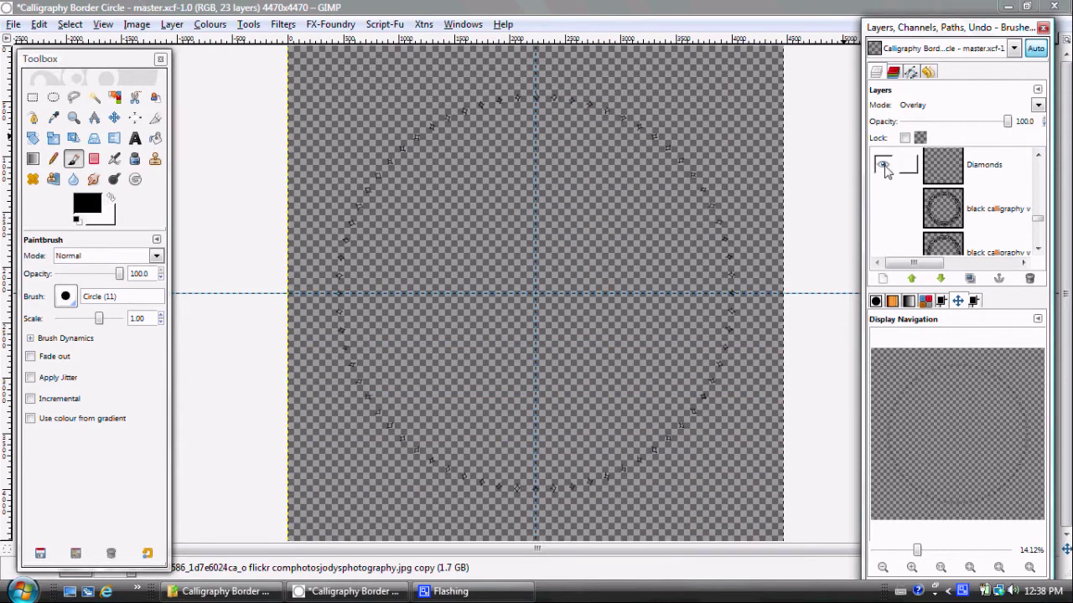
scroll(1037, 224, down, 5)
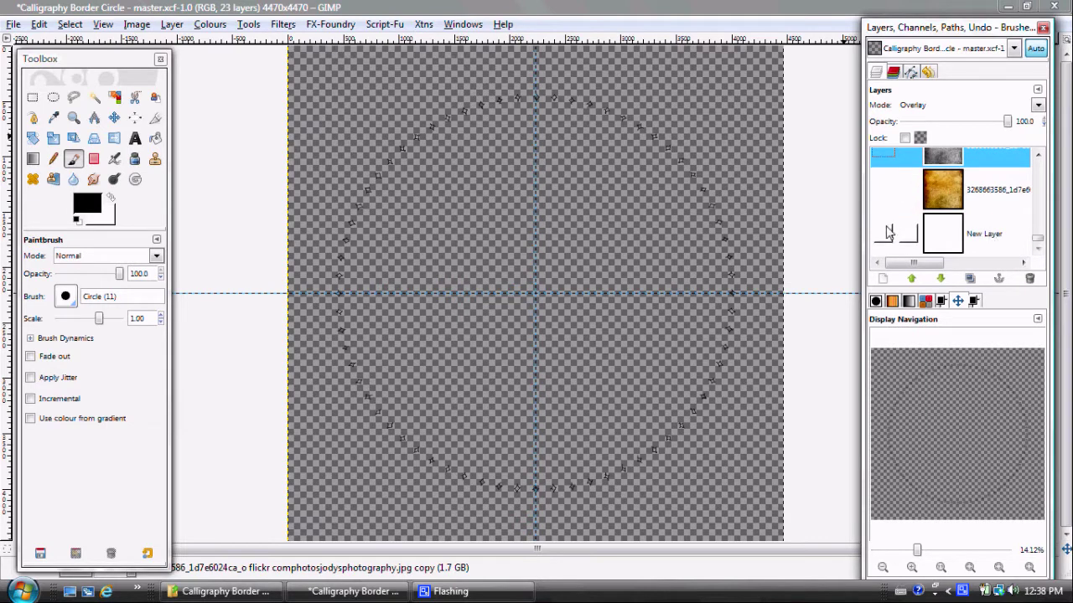
click(884, 233)
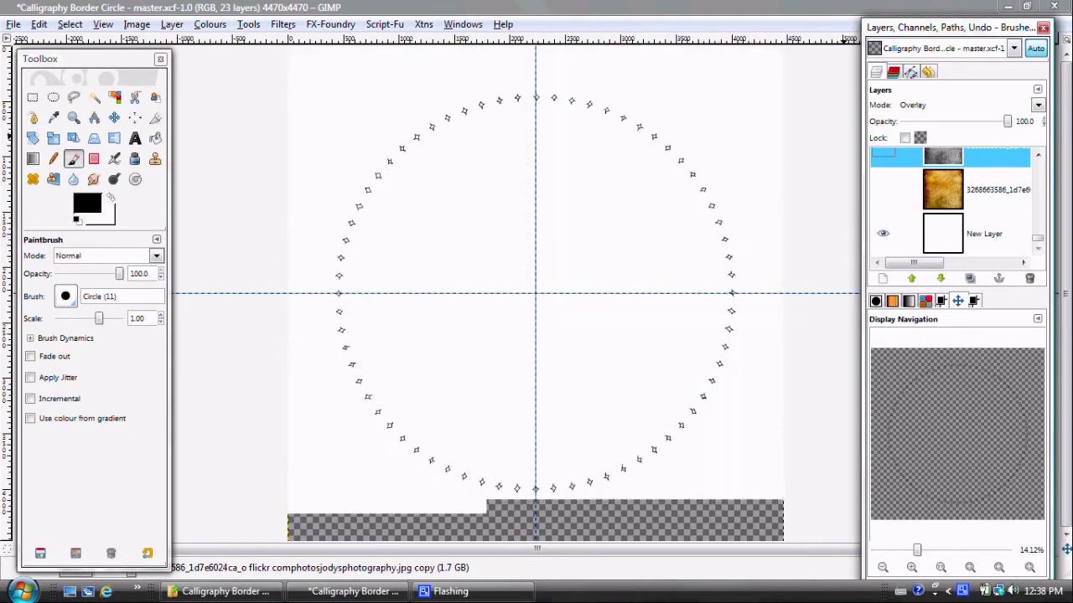
Make the Diamonds Filled and Diamonds Glowing layers visible over the diamond outlines
click(914, 568)
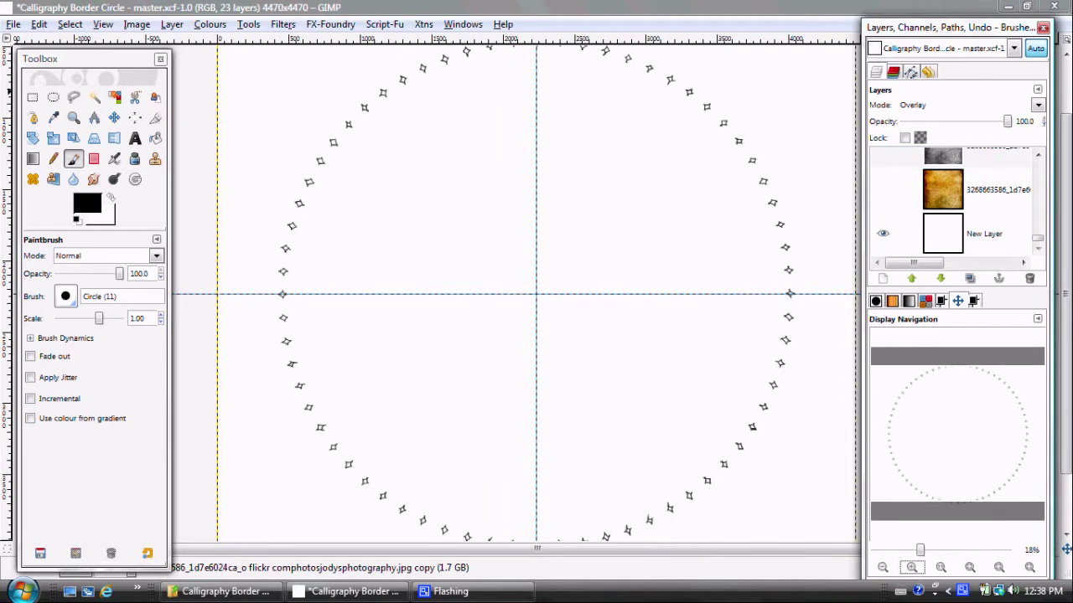
click(913, 569)
click(912, 568)
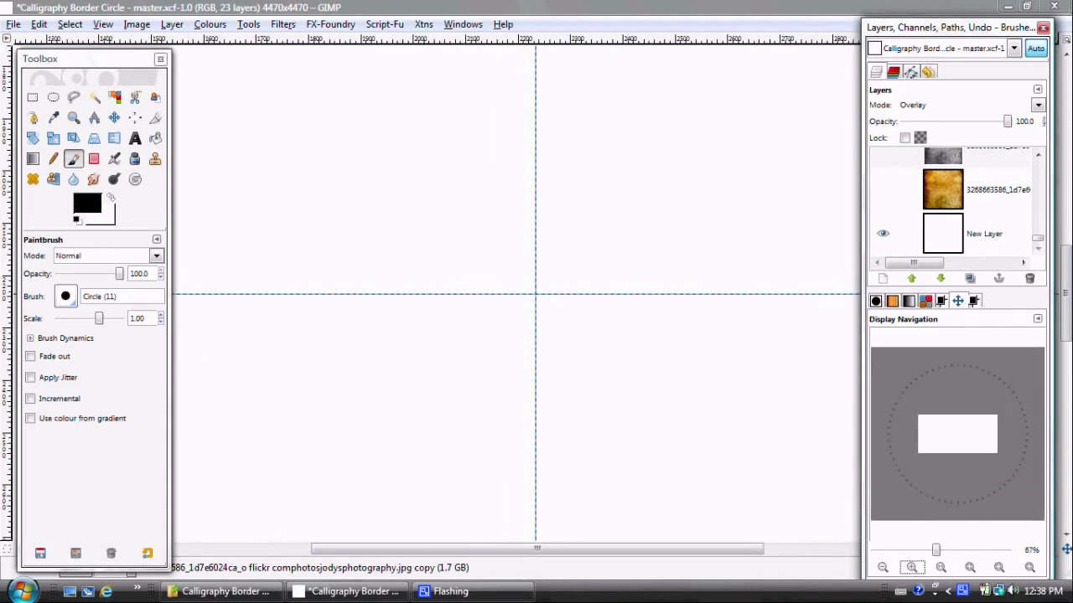
drag(952, 441, 952, 506)
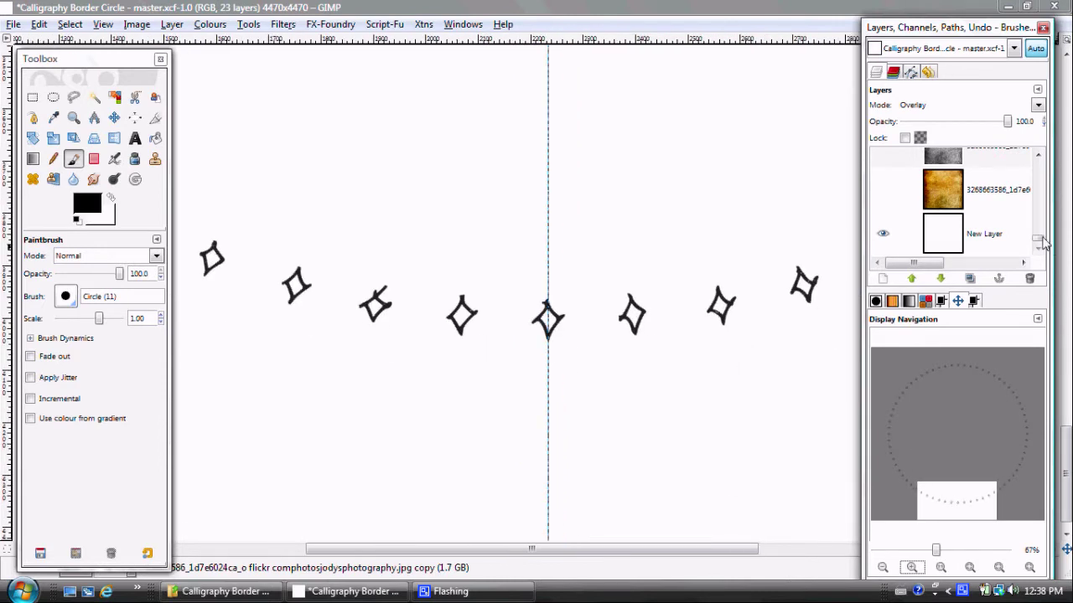
drag(1038, 242, 1039, 219)
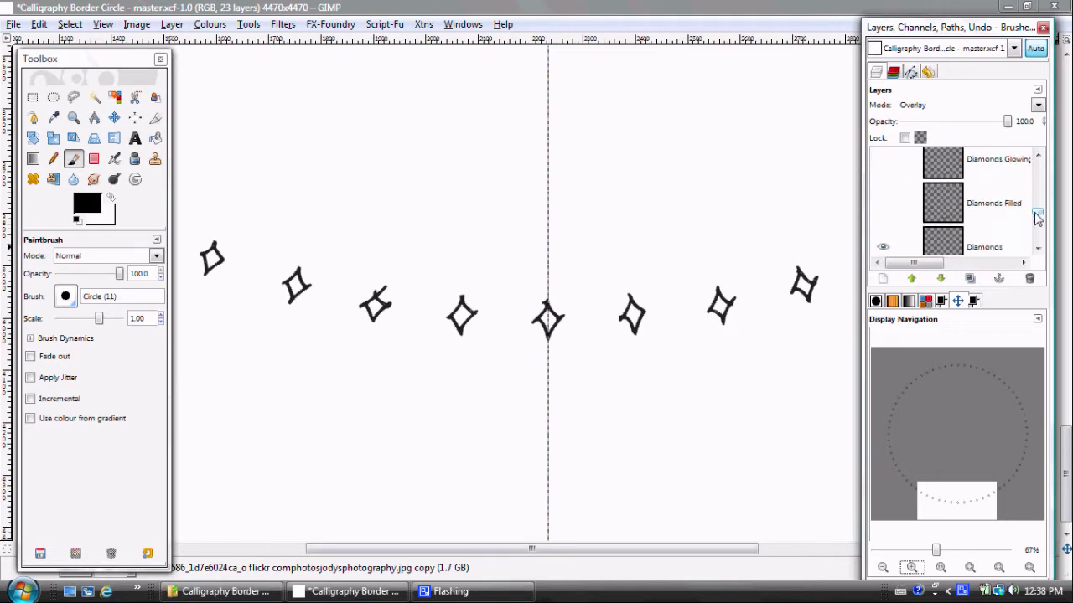
click(882, 202)
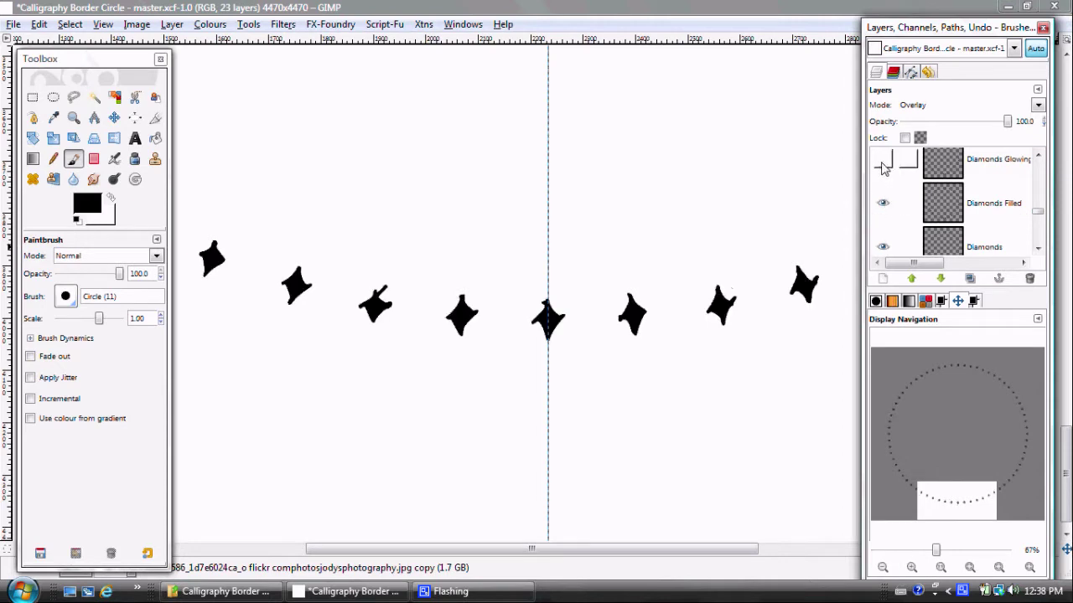
click(882, 161)
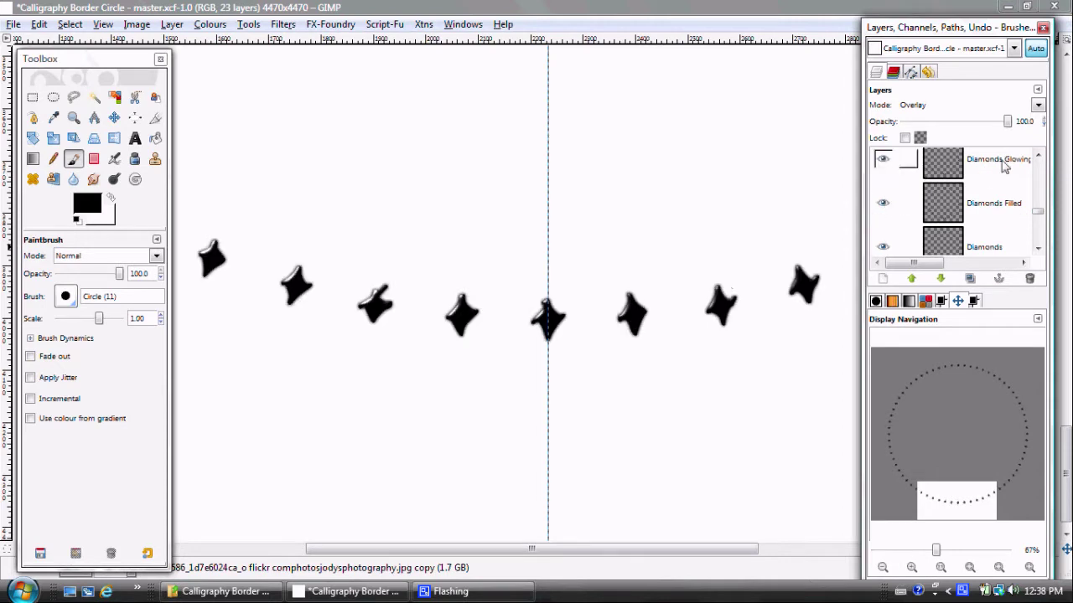
Make the Red, Blue, White Dots and Dots layers visible over the diamonds
click(1038, 156)
click(1037, 156)
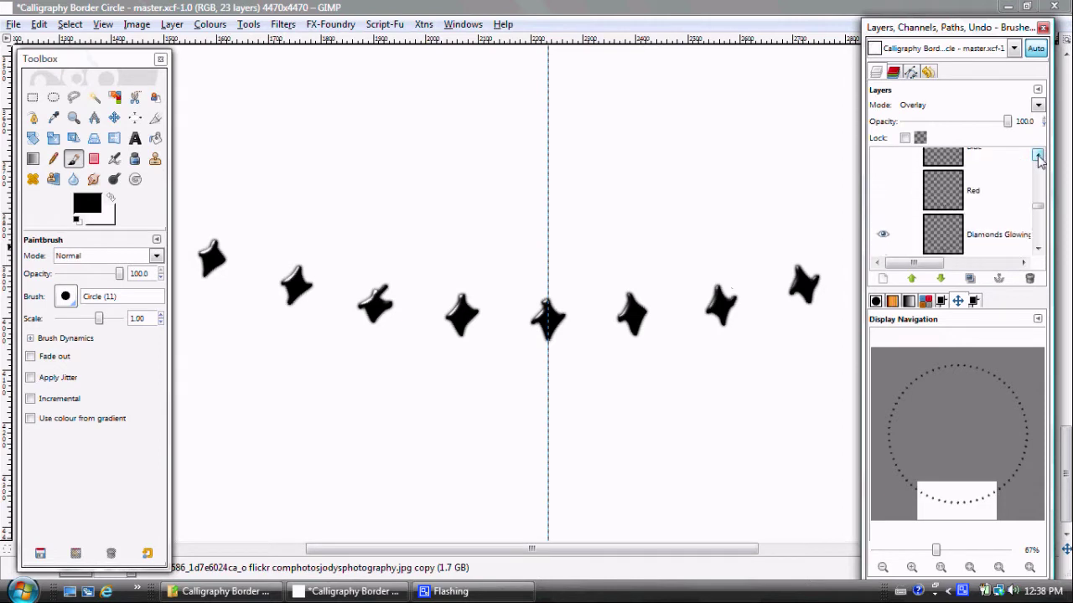
click(884, 224)
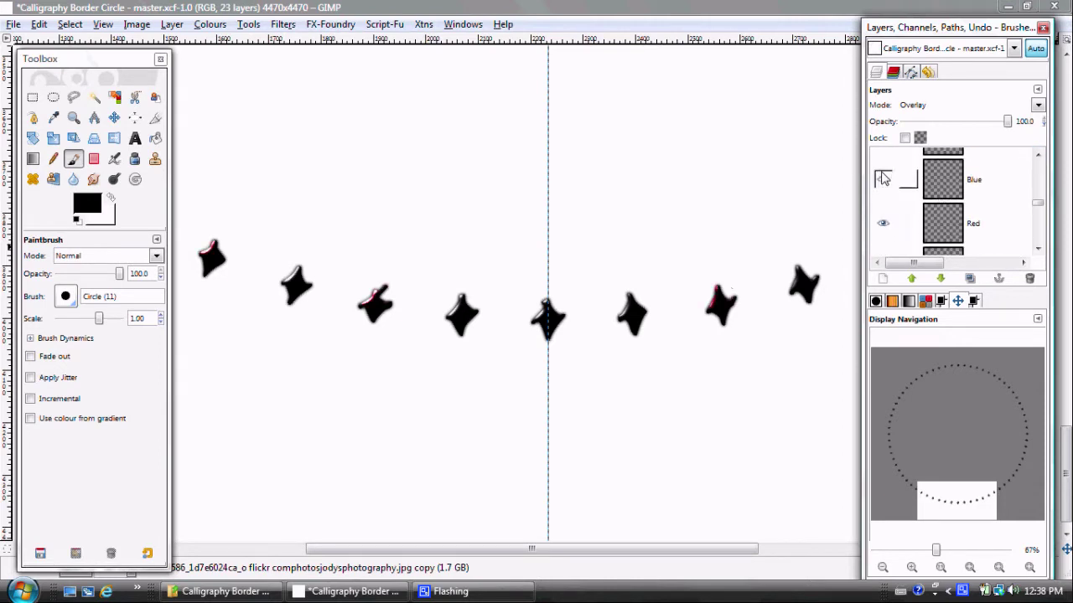
click(882, 179)
click(1039, 158)
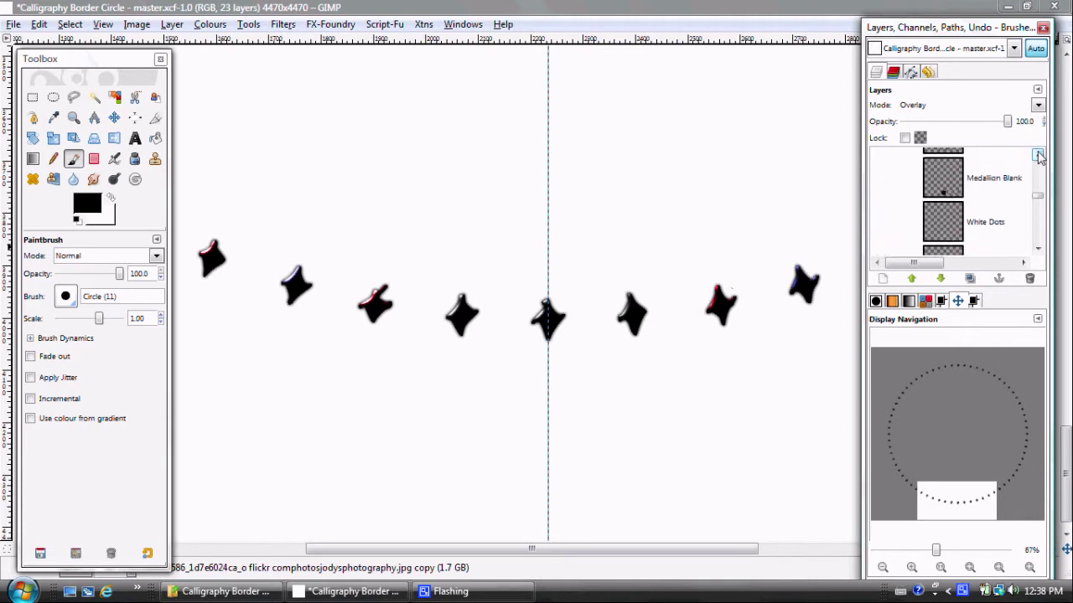
click(885, 222)
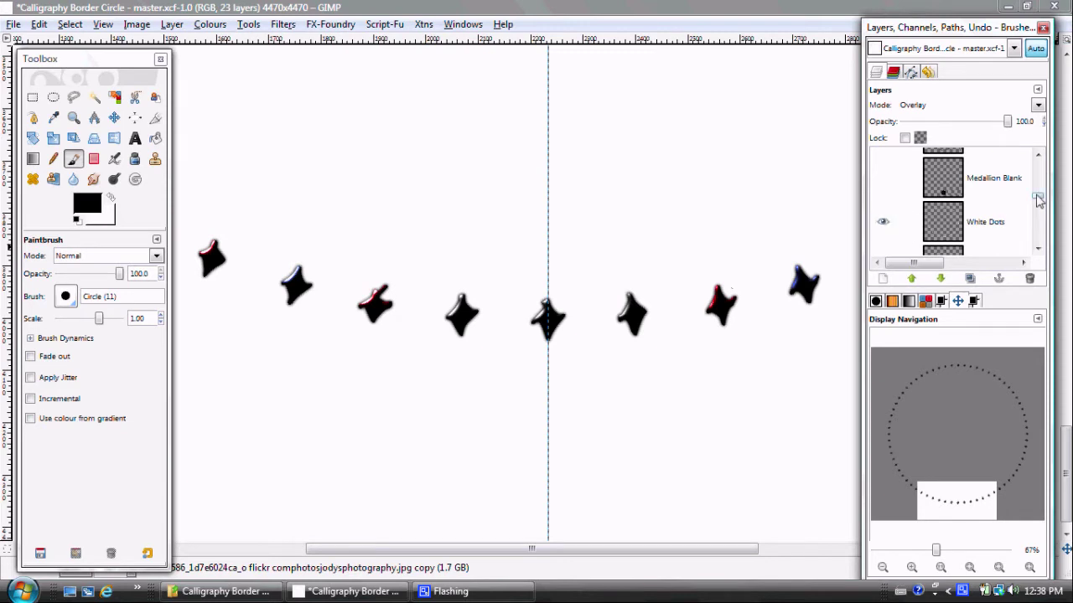
drag(1037, 199, 1037, 169)
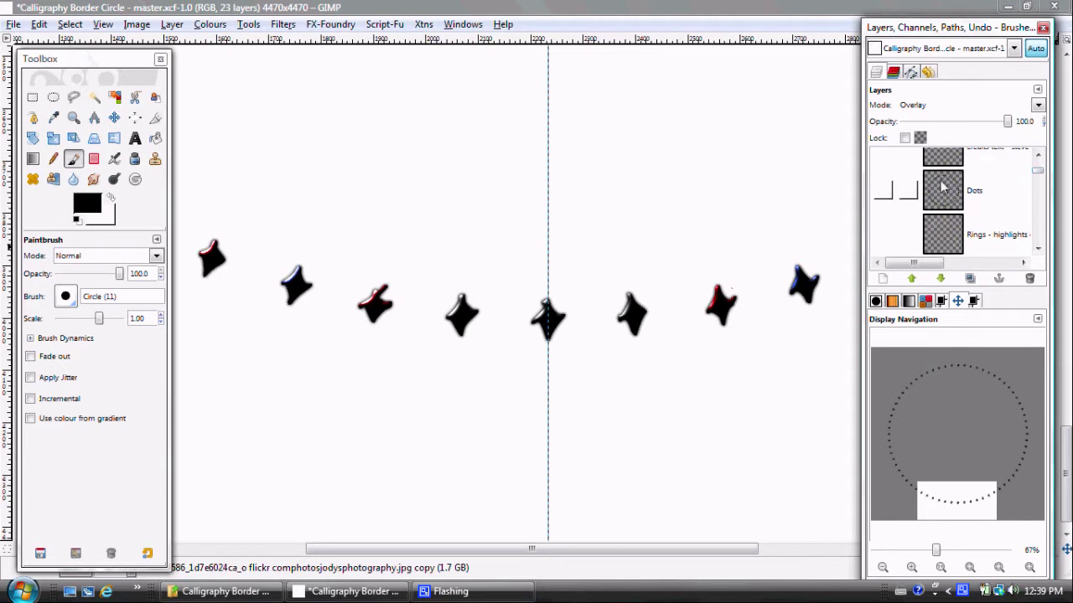
click(882, 193)
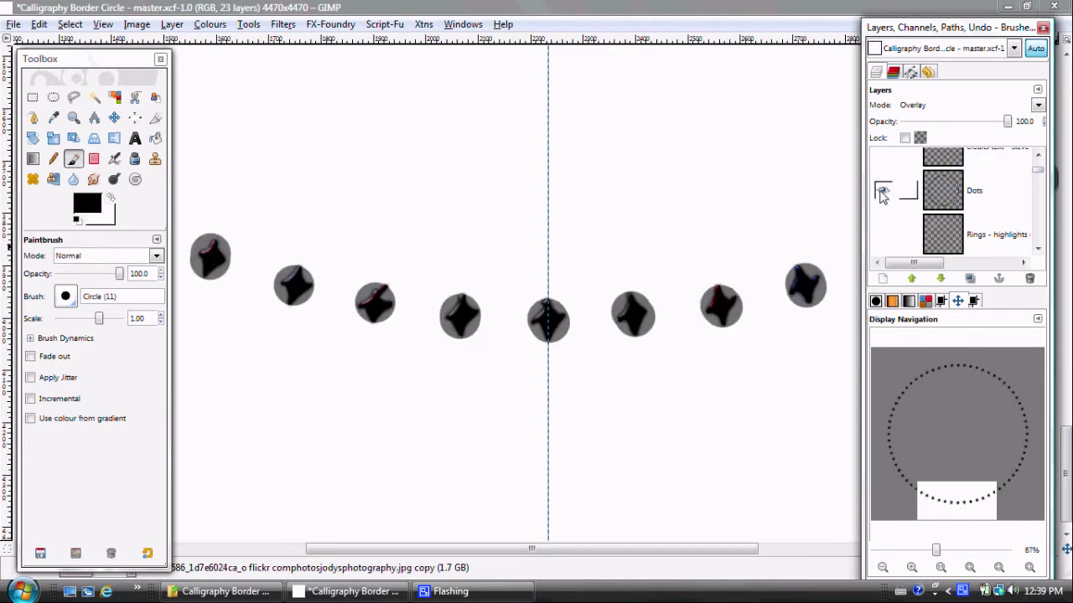
Turn the Dots layer's alpha into a selection, and clear that selection
click(934, 191)
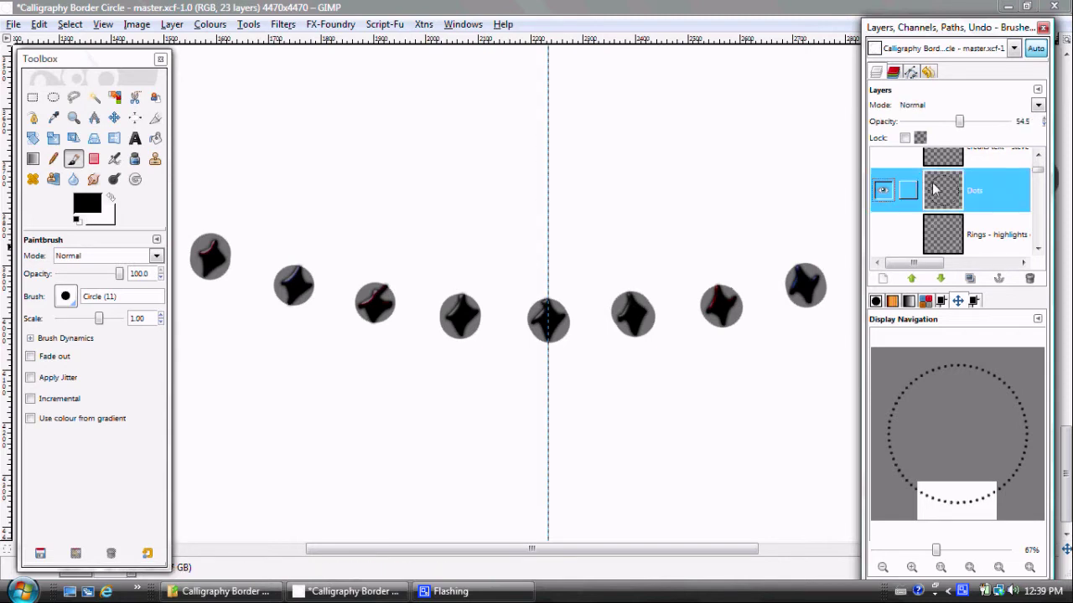
right_click(934, 190)
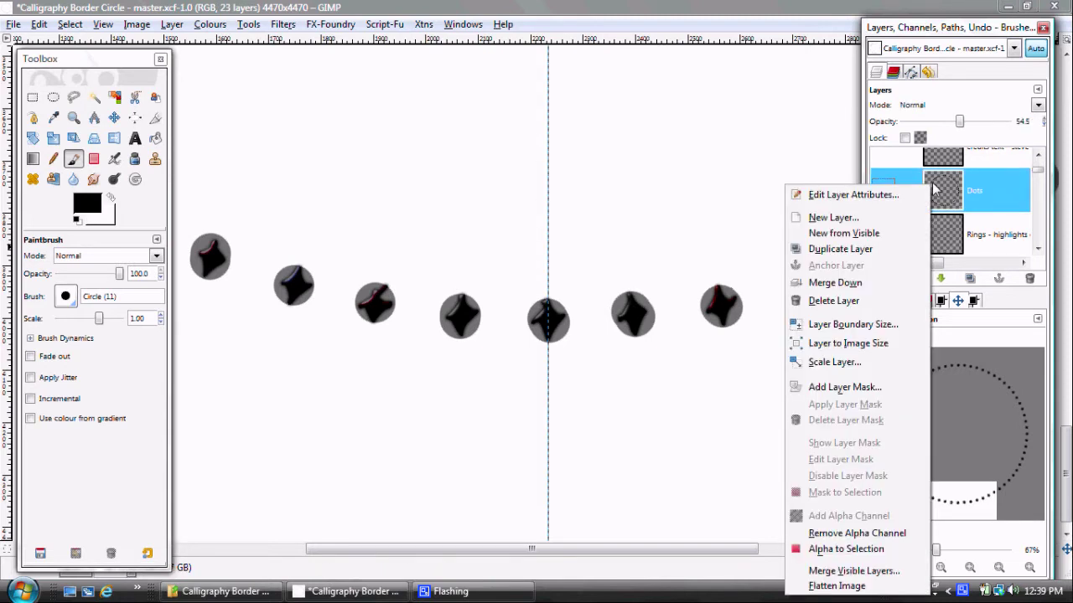
click(848, 549)
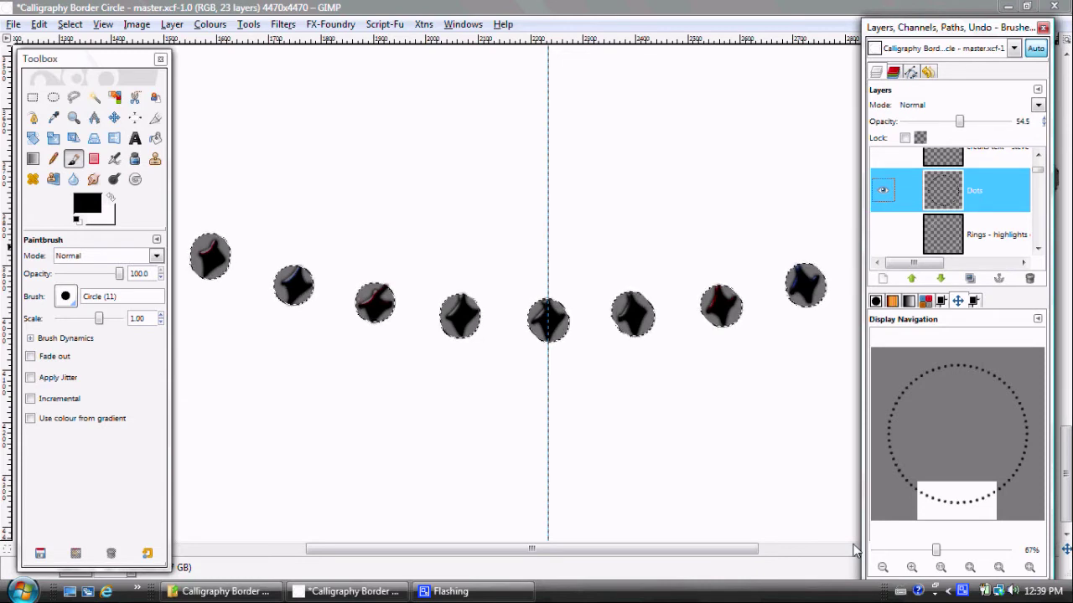
key(ctrl+shift+a)
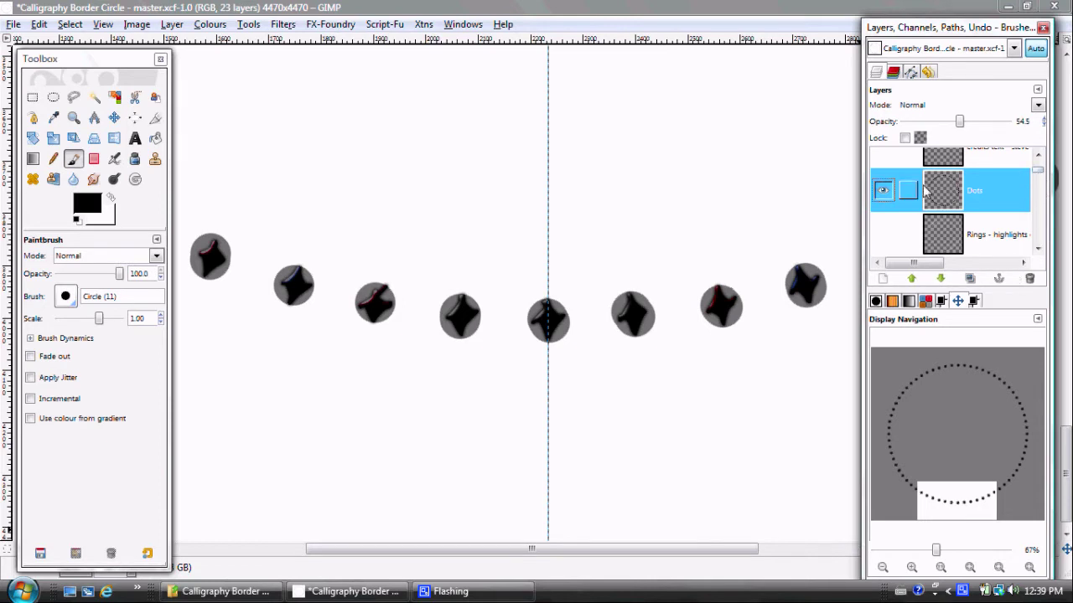
Hide the Dots layer and make the Medallion Blank layer visible
click(882, 190)
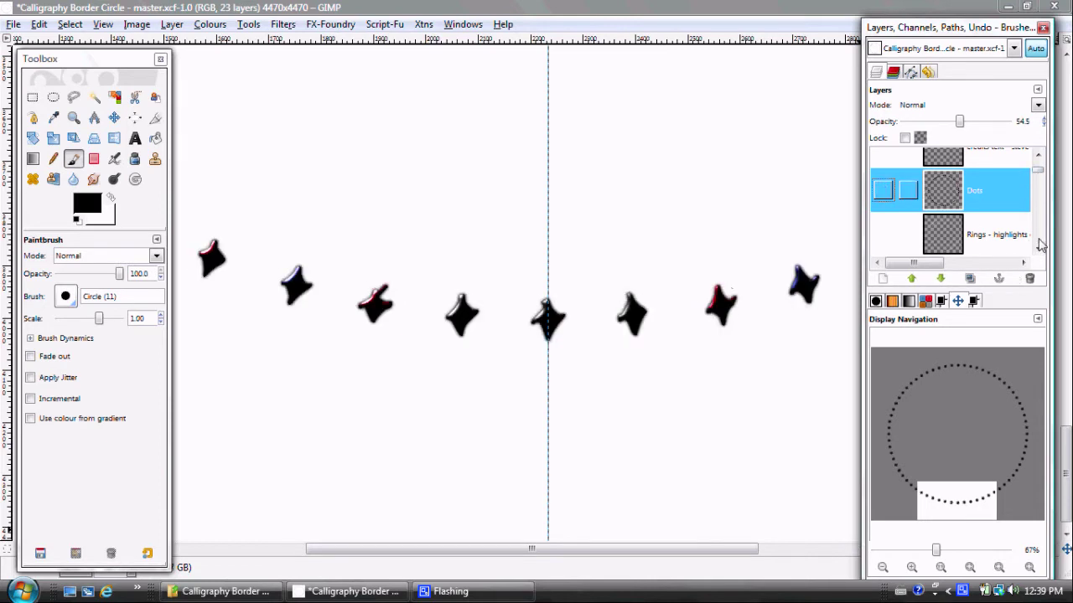
scroll(1037, 242, down, 5)
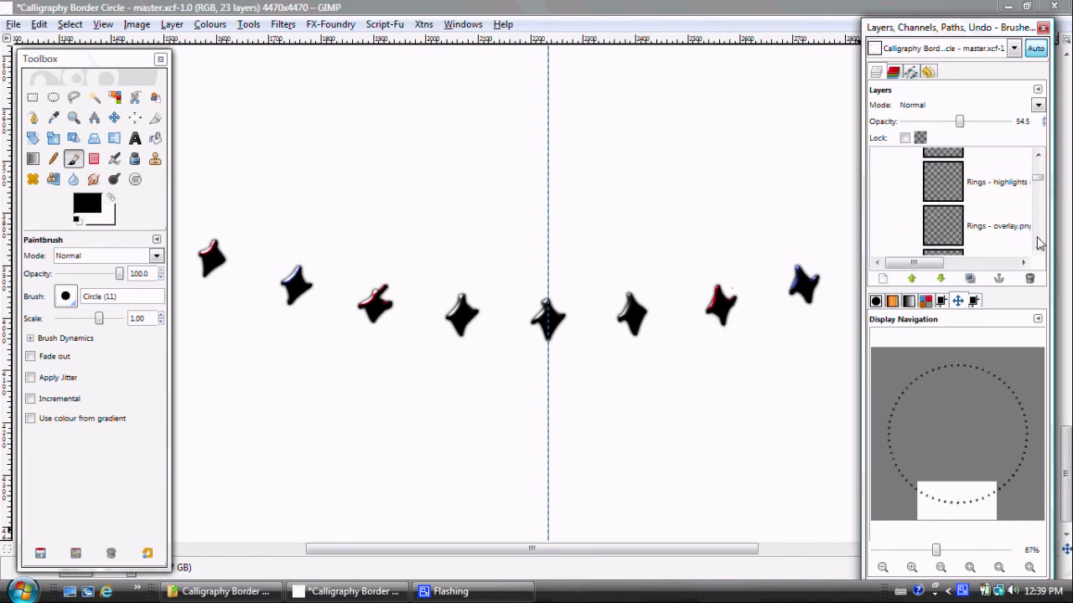
click(1037, 157)
click(1038, 157)
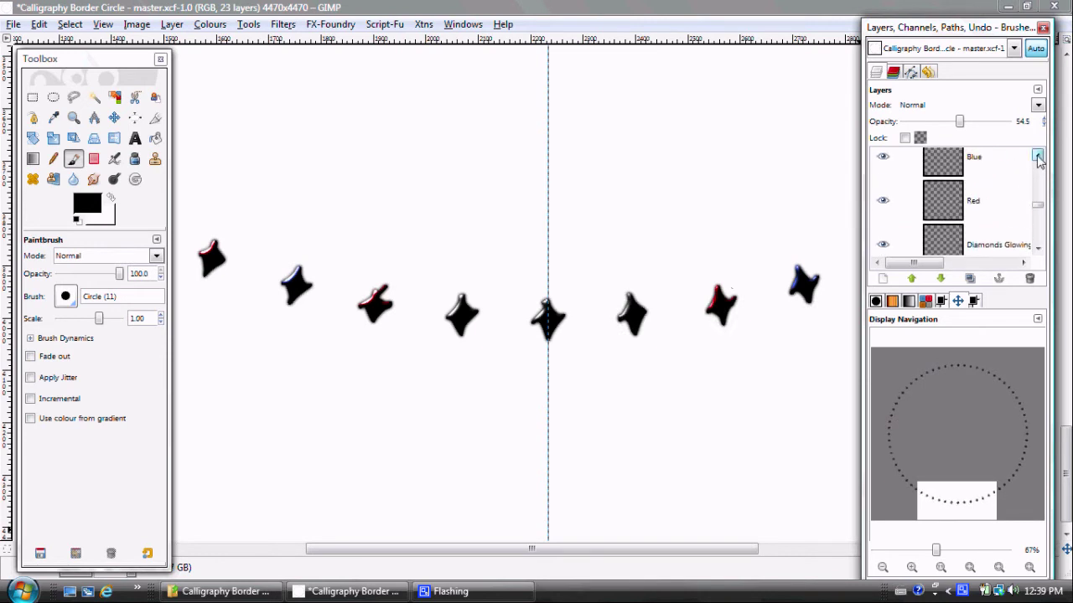
click(1038, 157)
click(1037, 156)
click(1037, 157)
click(1038, 157)
click(1038, 156)
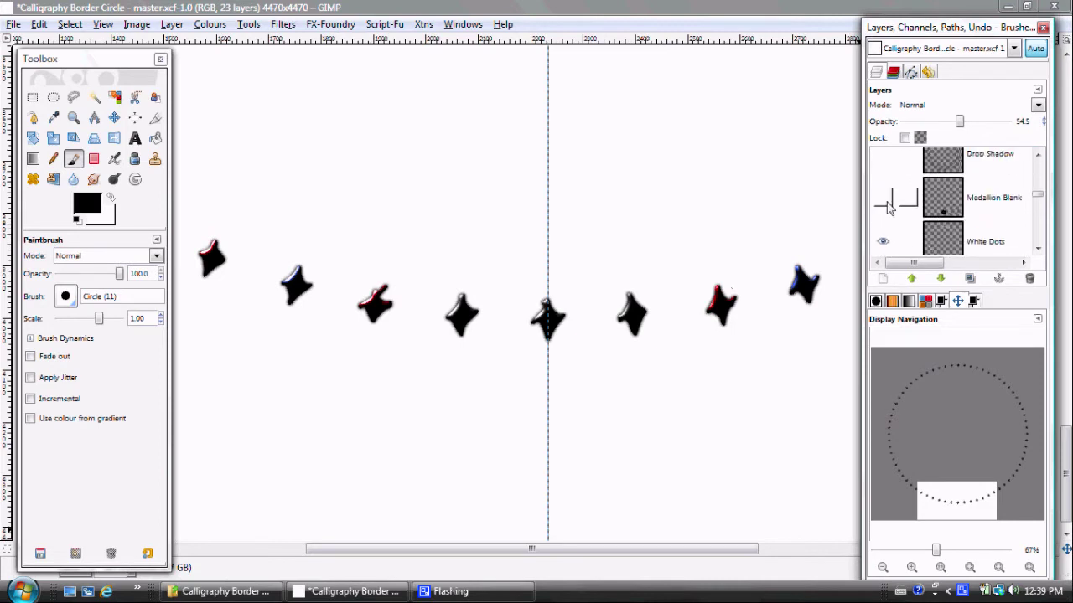
click(884, 202)
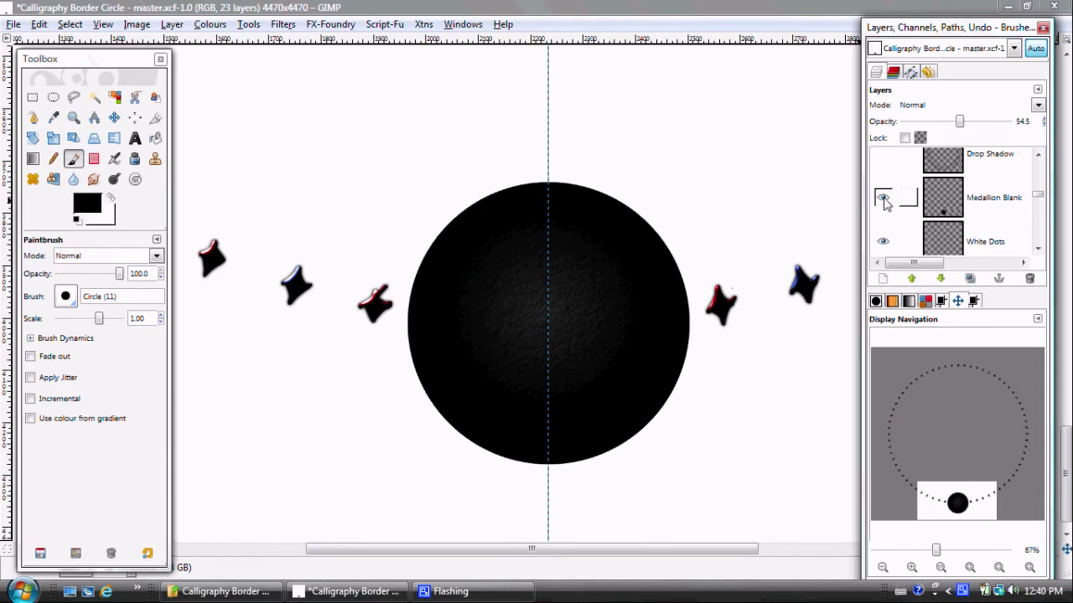
Make the Drop Shadow, Drop Shadow copy and Rings - Gold layers visible around the medallion
click(884, 157)
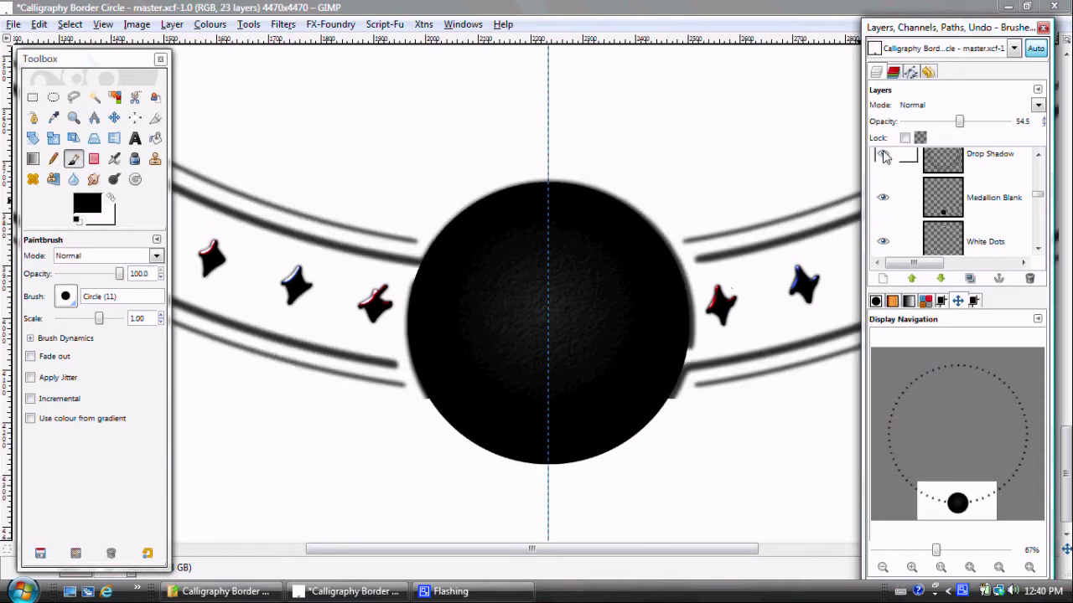
click(1037, 156)
click(1038, 158)
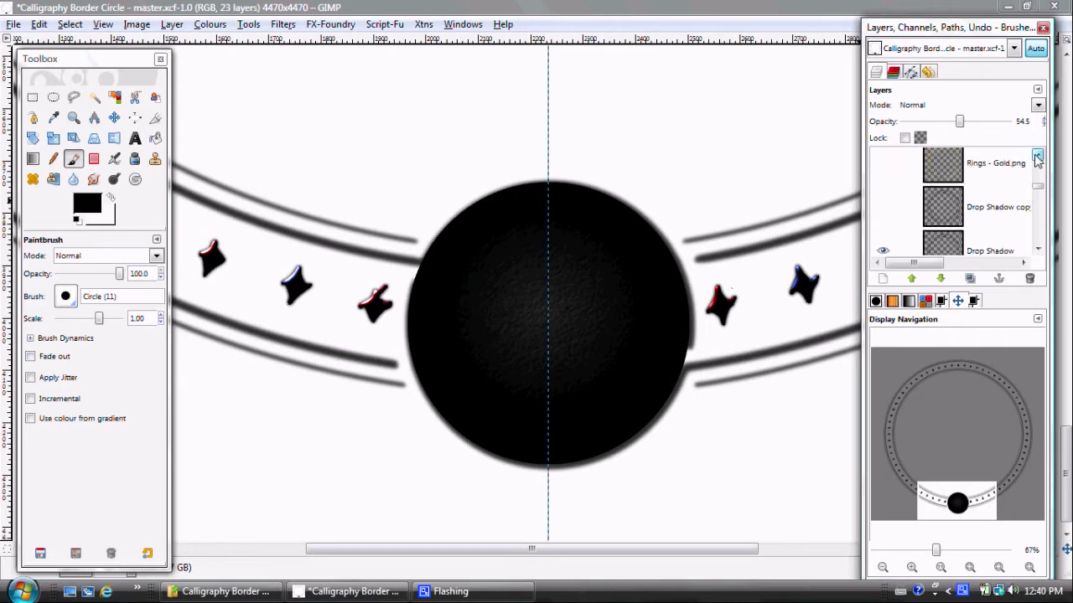
click(886, 218)
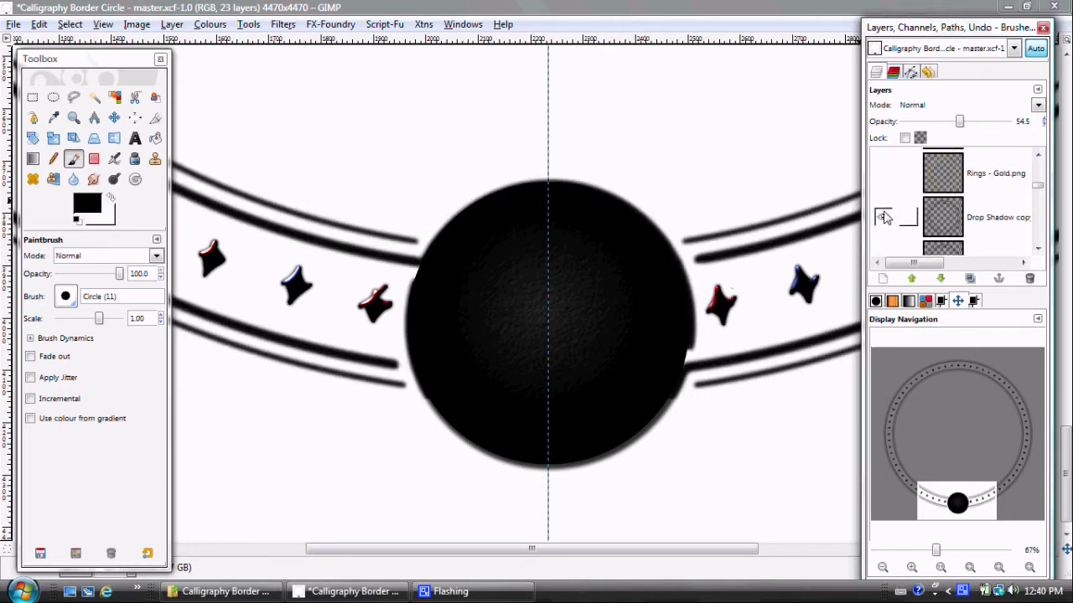
click(885, 180)
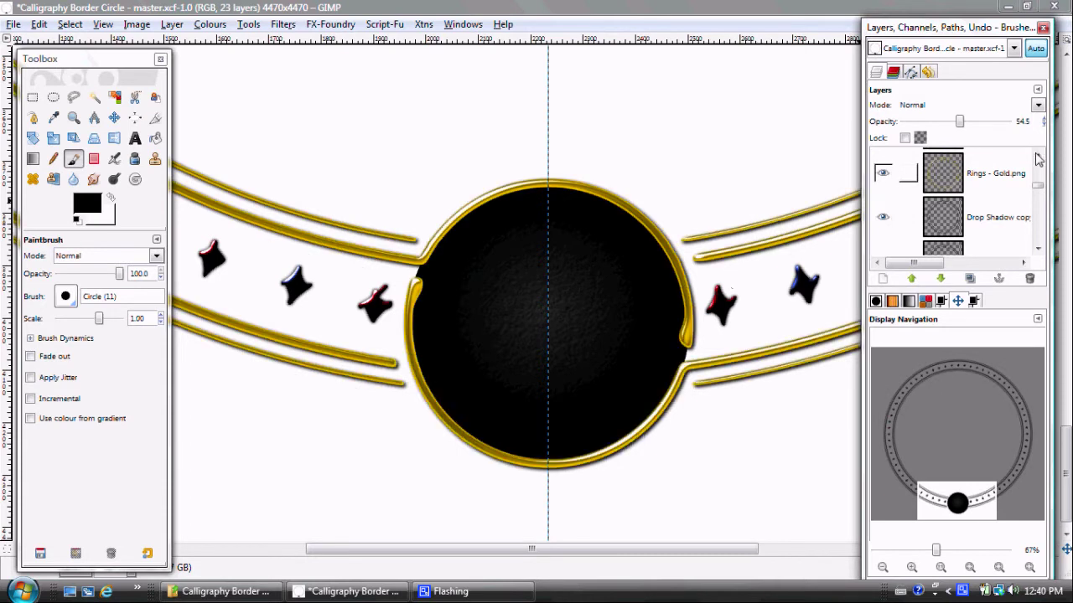
Make the Rings - overlay layer and both Rings - highlights layers visible over the gold rings
scroll(1038, 158, up, 3)
click(884, 204)
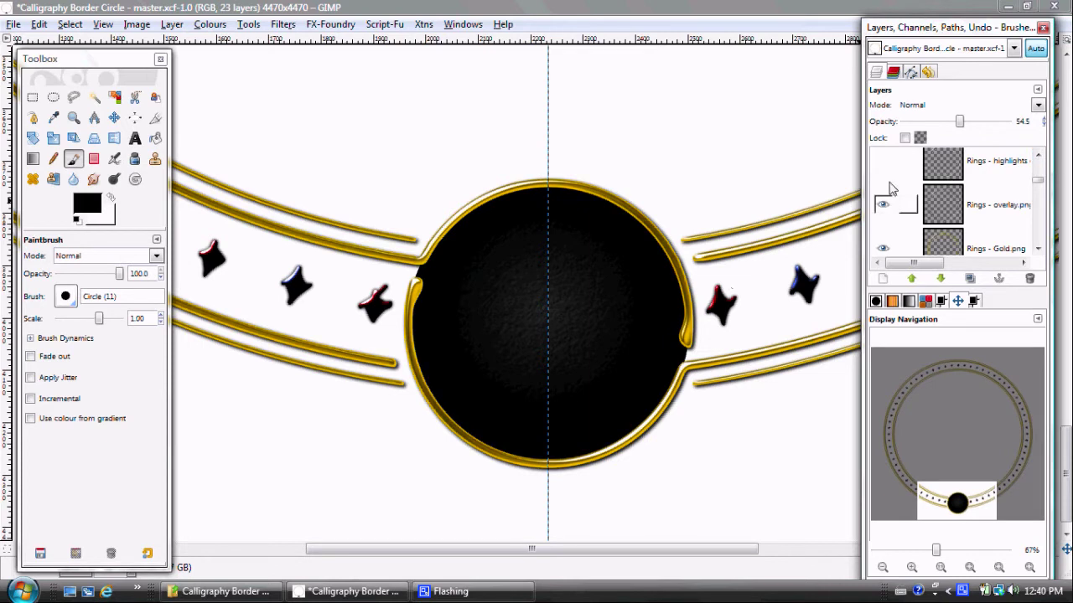
click(884, 162)
click(1039, 156)
click(1039, 157)
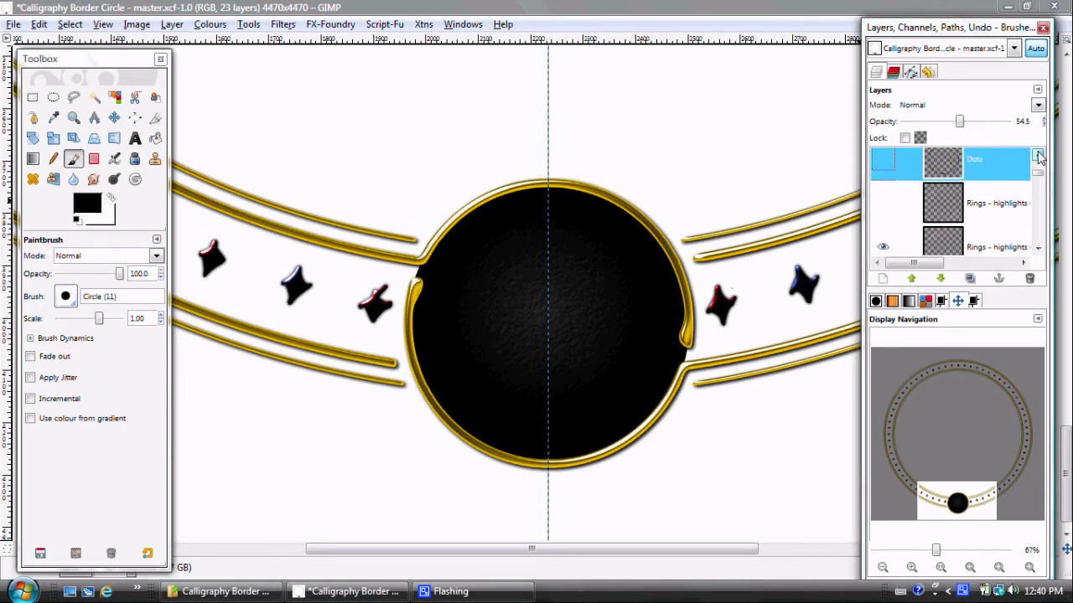
click(1039, 157)
click(884, 224)
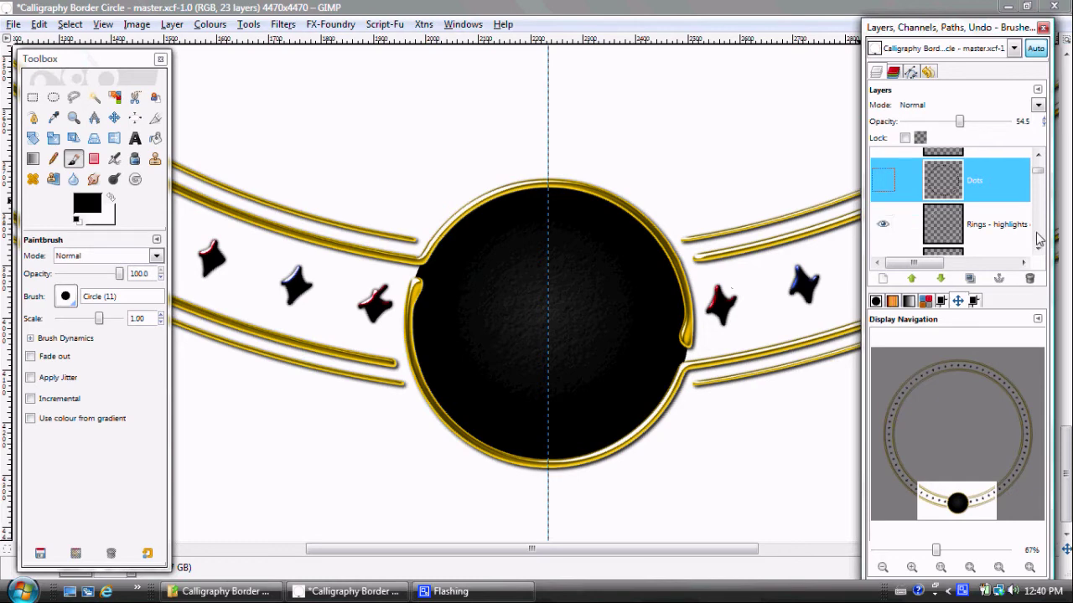
scroll(1035, 240, down, 10)
scroll(1039, 239, down, 3)
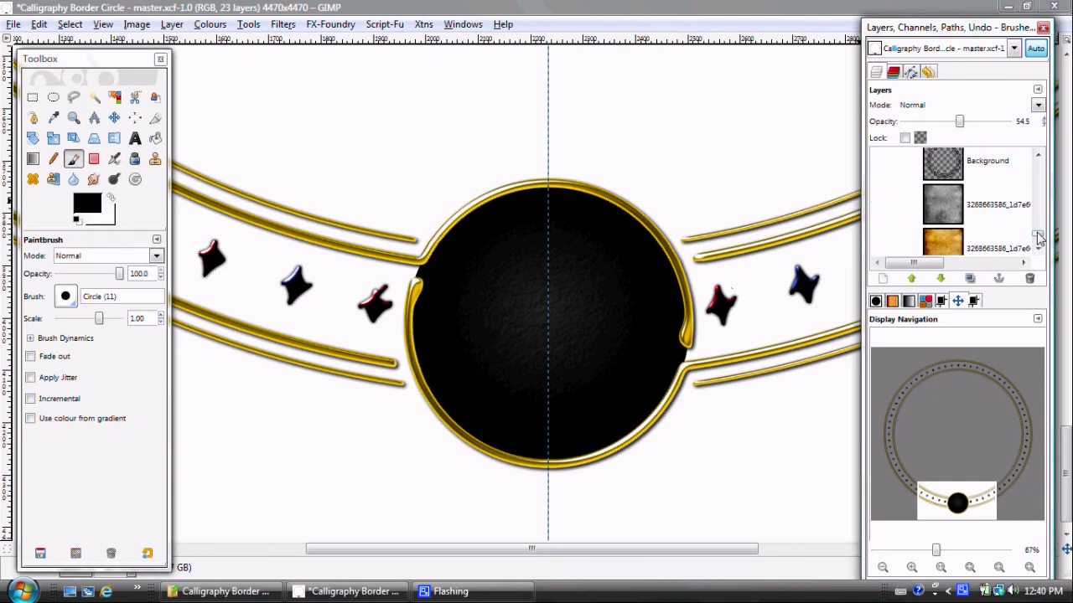
click(883, 249)
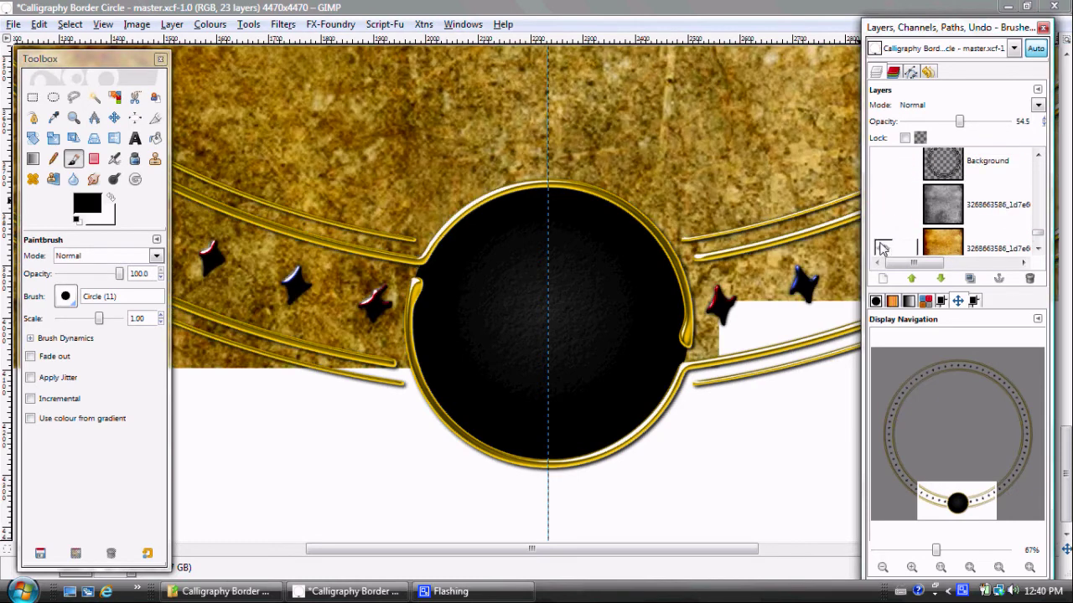
click(882, 207)
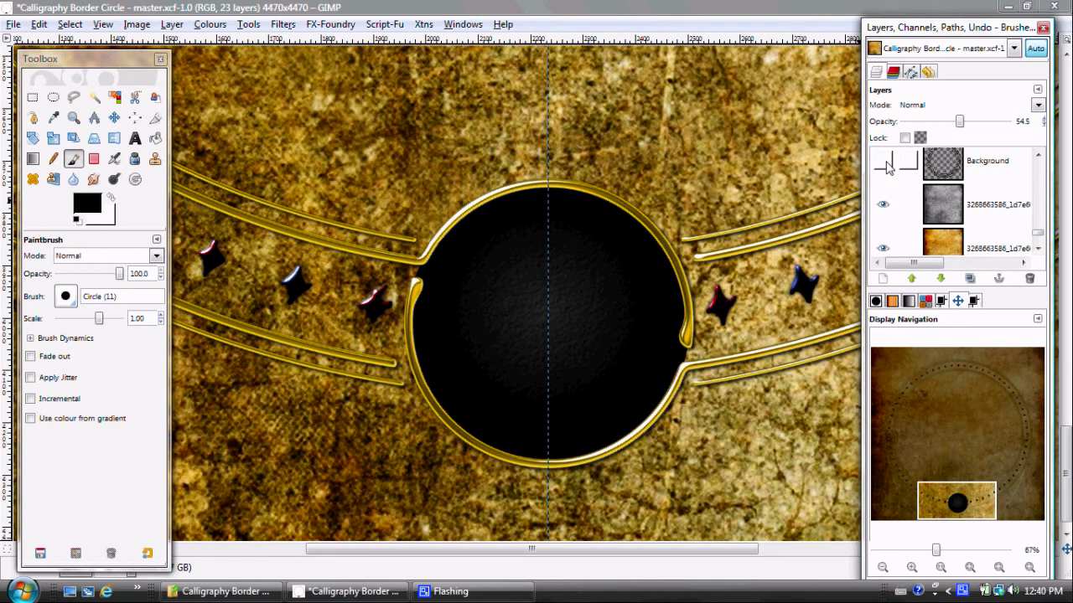
Make the Background layer and the lower of the two listed black calligraphy layers visible over the textures
click(1037, 158)
click(1037, 158)
click(1038, 158)
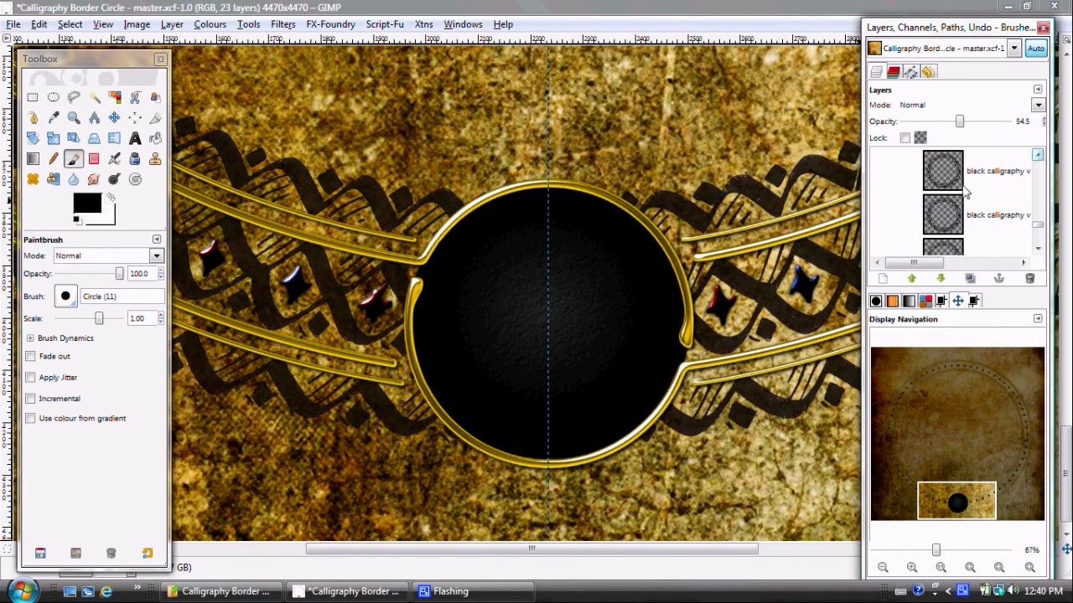
click(885, 216)
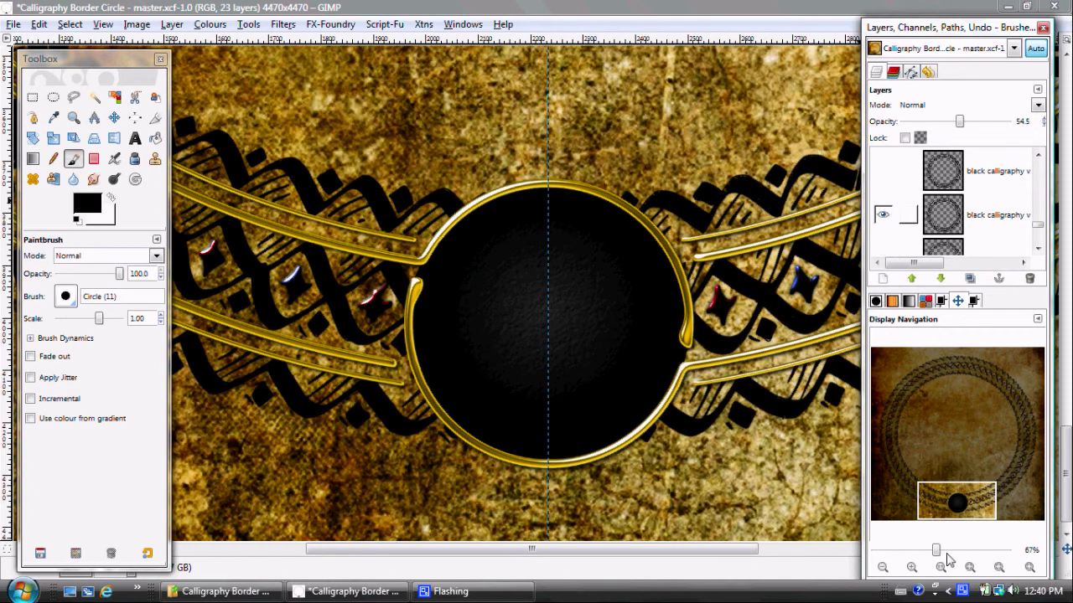
Make the credits text layer visible, and show the Centre Cap layer briefly before hiding it again
click(970, 569)
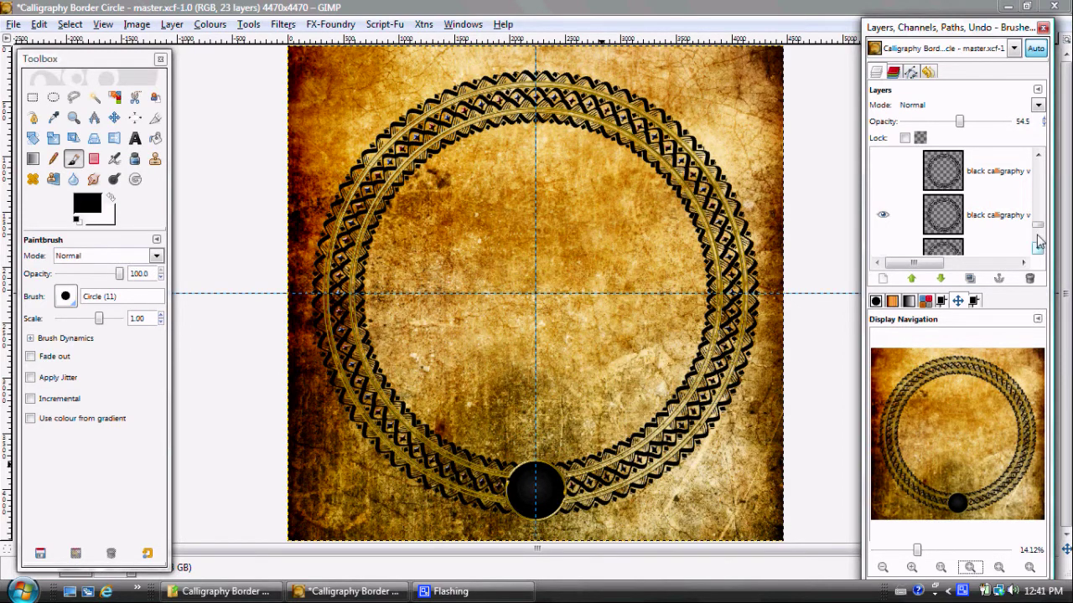
drag(1039, 233, 1037, 173)
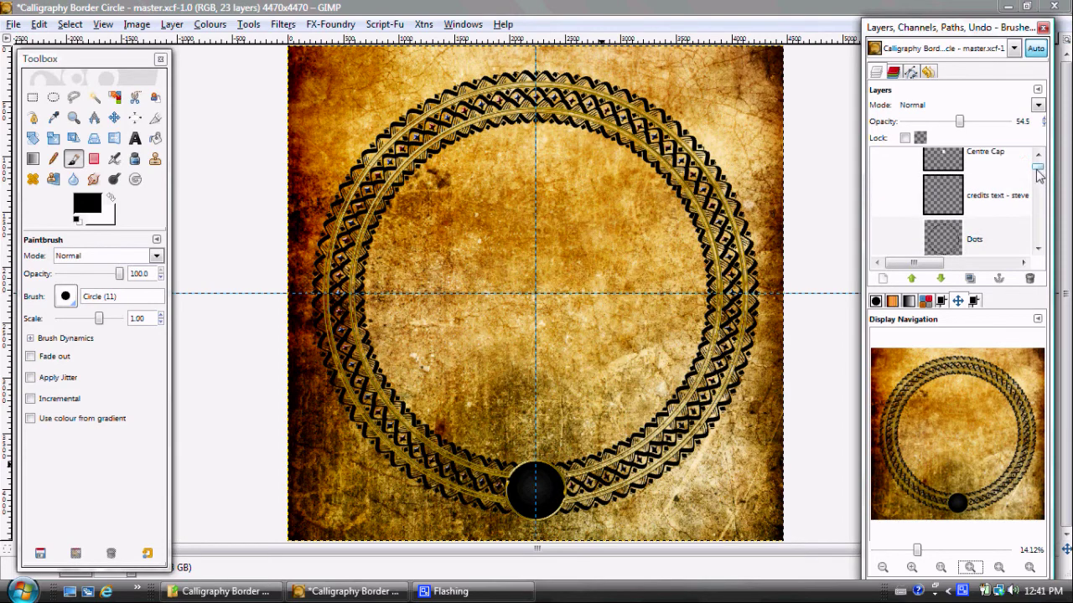
click(885, 198)
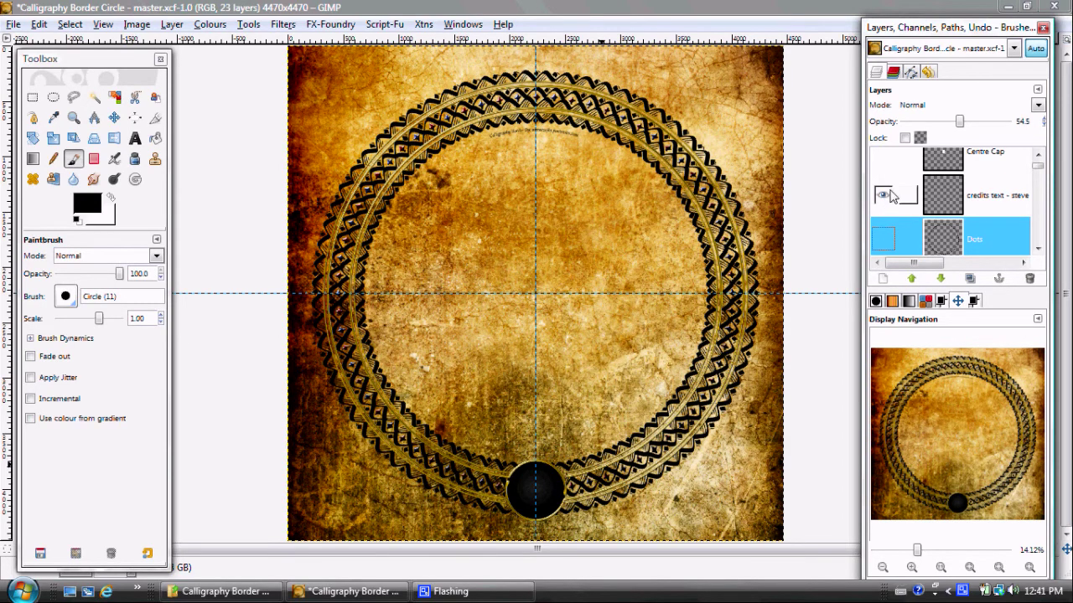
click(884, 154)
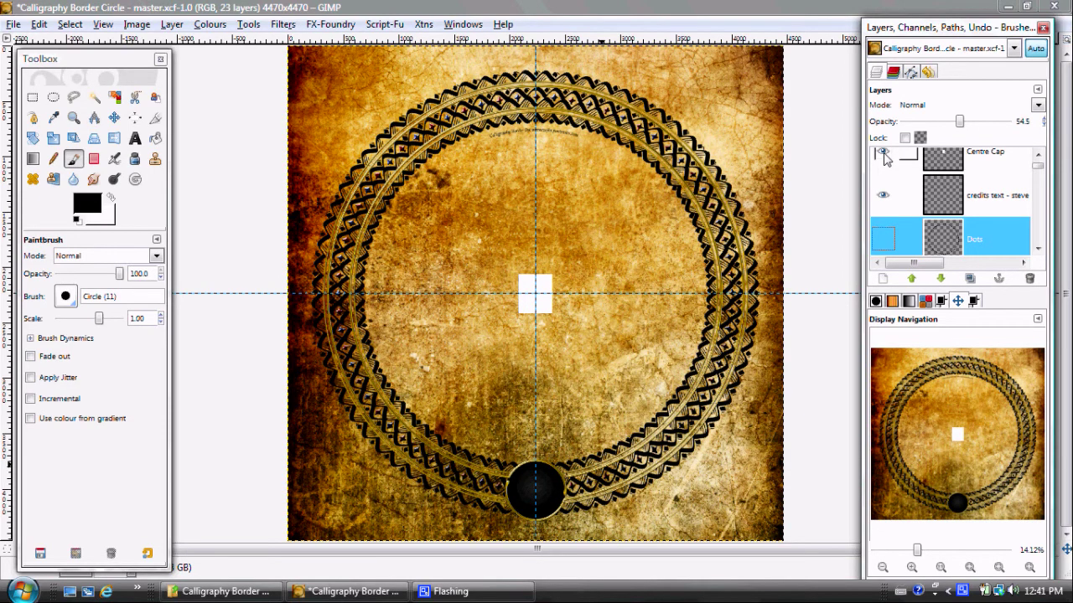
click(884, 156)
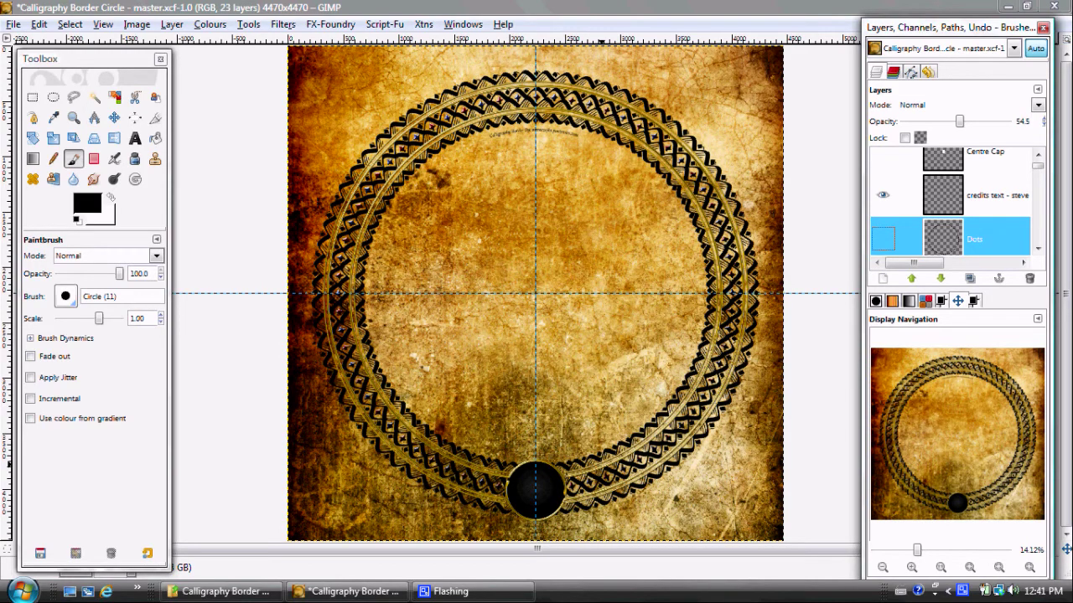
click(962, 592)
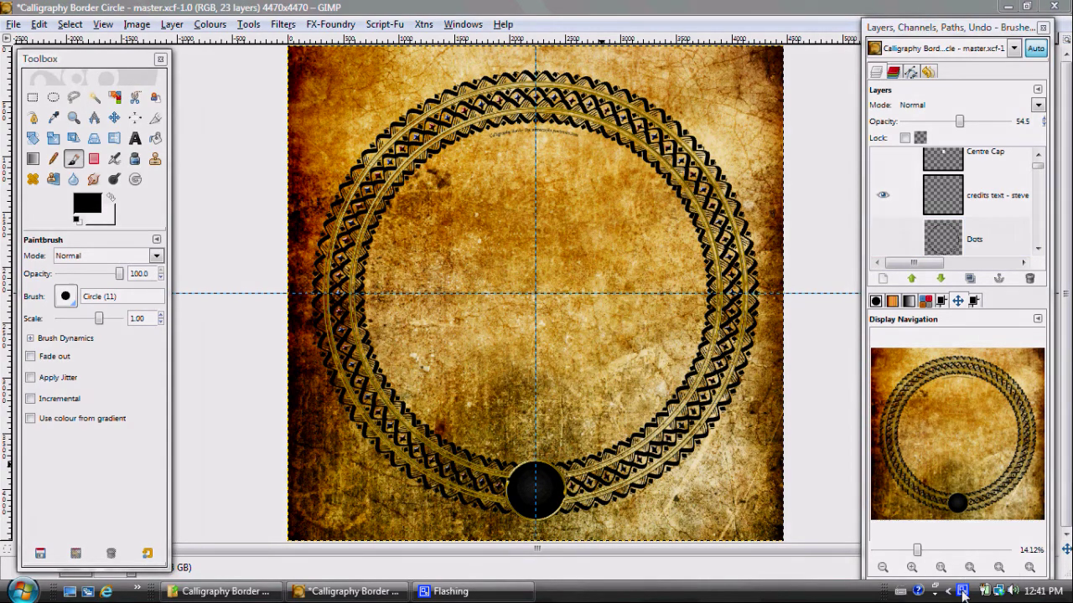